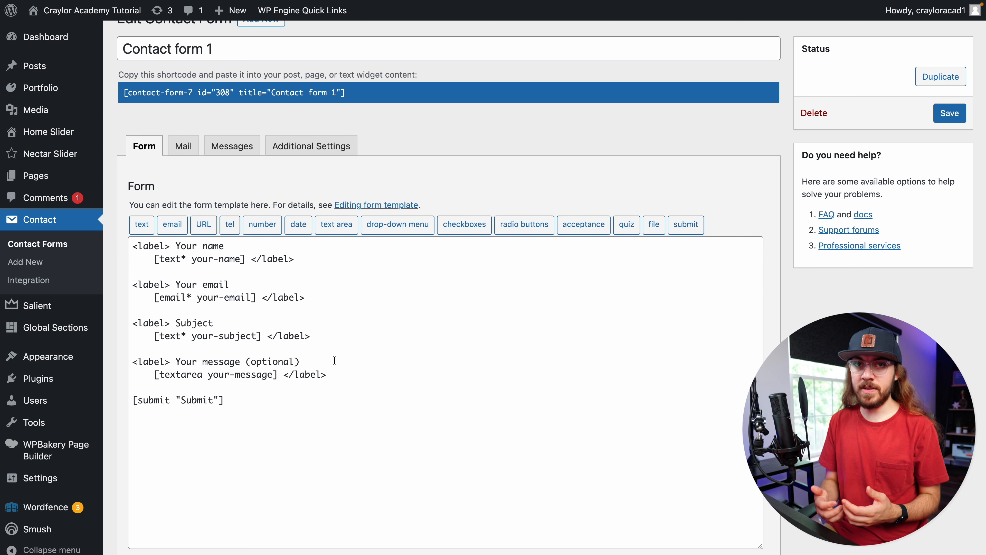
# Insert a tel form-tag on a new blank line below the Subject field in the form template
pyautogui.click(328, 336)
pyautogui.press('Return')
pyautogui.press('Return')
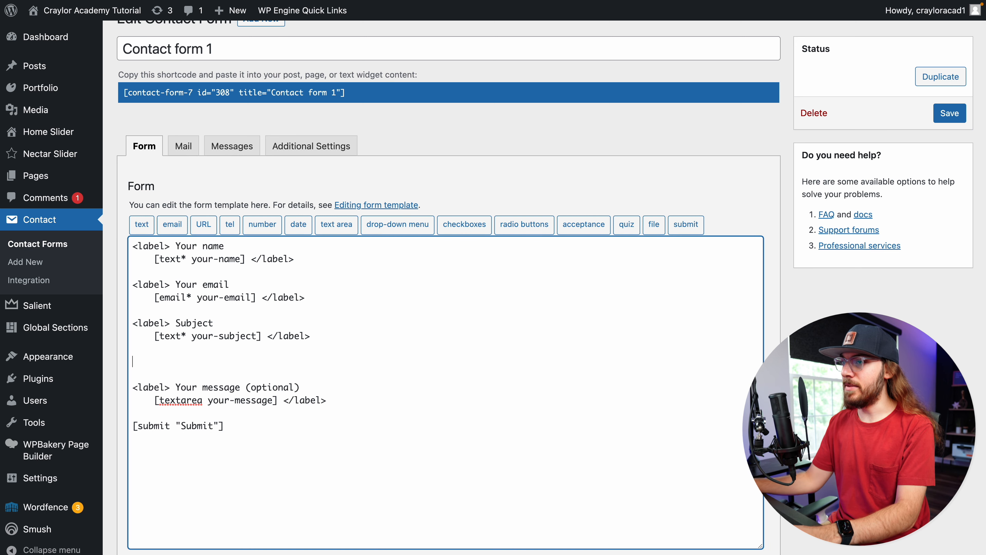
pyautogui.click(233, 226)
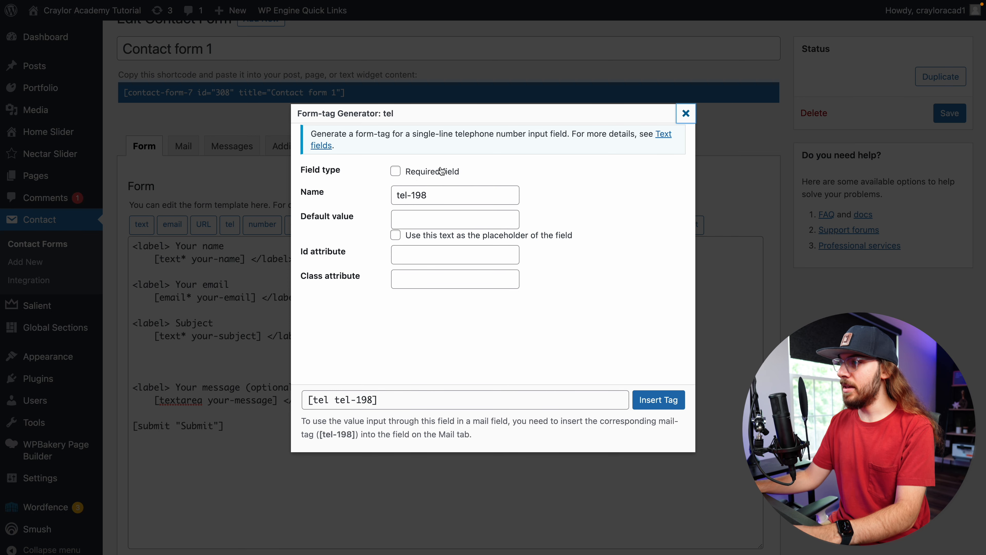
pyautogui.click(659, 400)
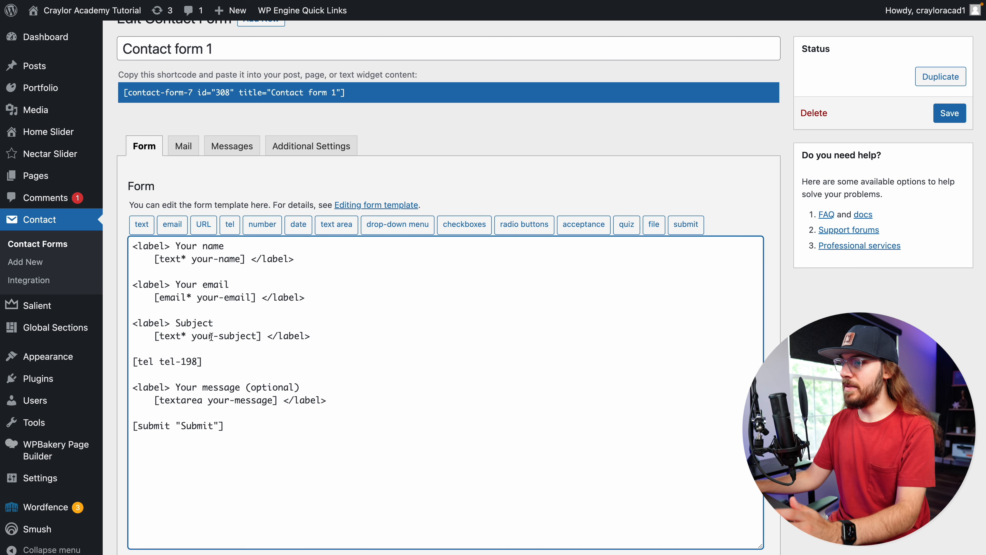
# Delete the inserted tel tag and its blank lines
pyautogui.moveTo(219, 362); pyautogui.dragTo(117, 363)
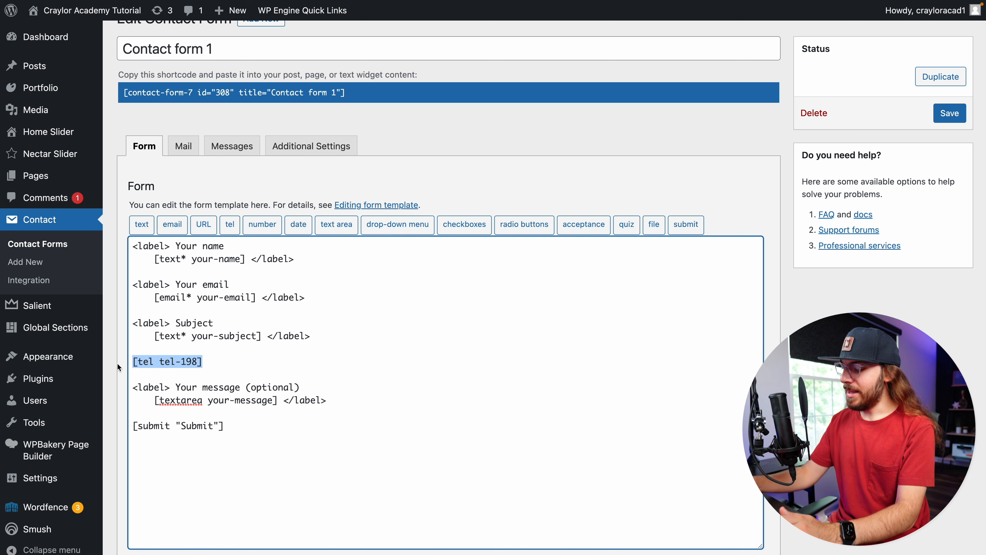
pyautogui.press('BackSpace')
pyautogui.press('BackSpace')
pyautogui.press('BackSpace')
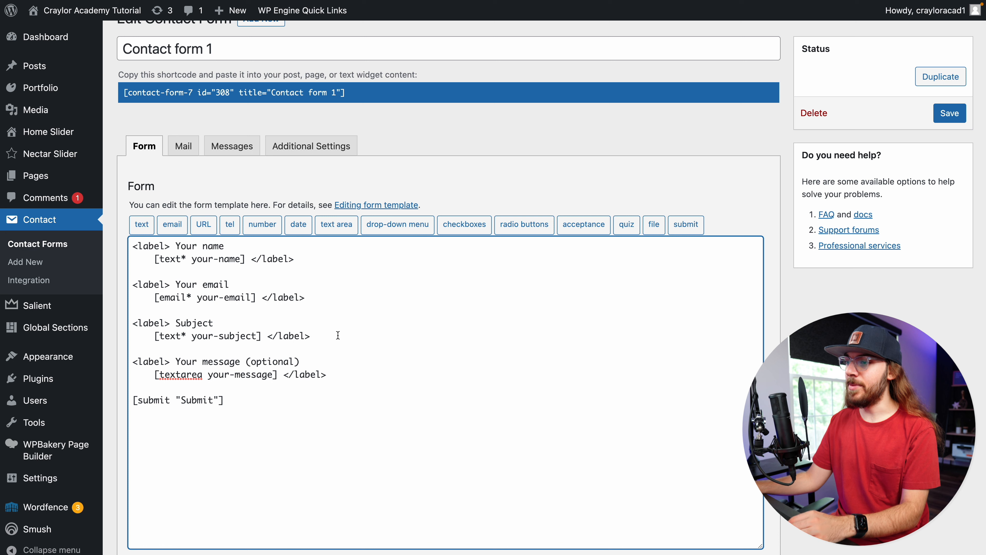
# Remove the Subject label and its text field from the form template
pyautogui.moveTo(338, 335); pyautogui.dragTo(134, 321)
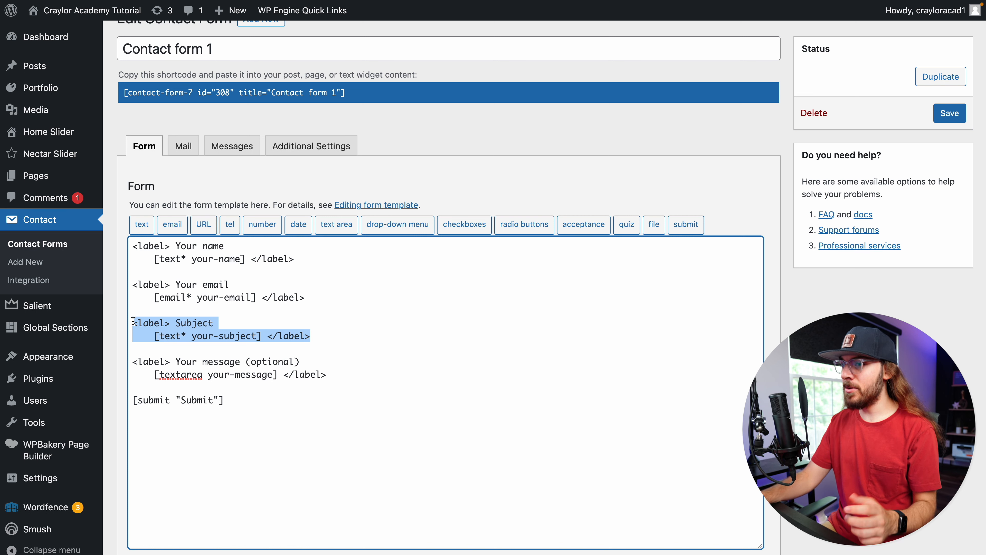
pyautogui.press('BackSpace')
pyautogui.press('BackSpace')
pyautogui.press('BackSpace')
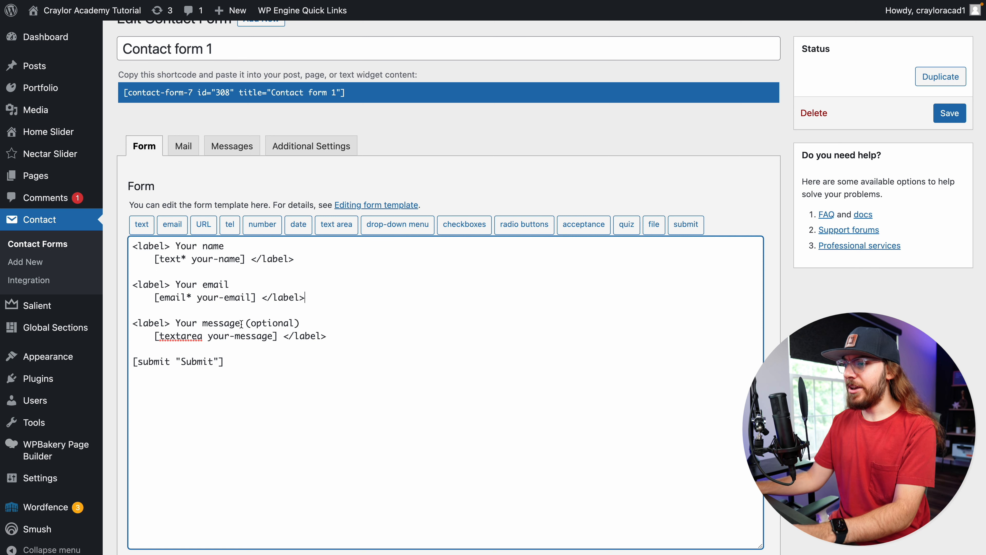
# Remove "(optional)" from the message label and make the textarea required by adding an asterisk
pyautogui.moveTo(241, 324); pyautogui.dragTo(302, 325)
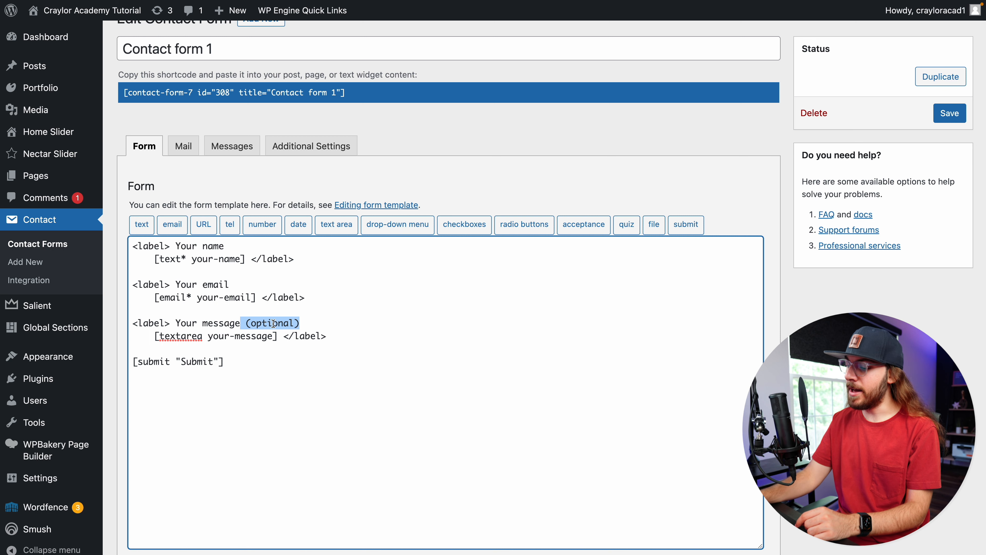
pyautogui.press('BackSpace')
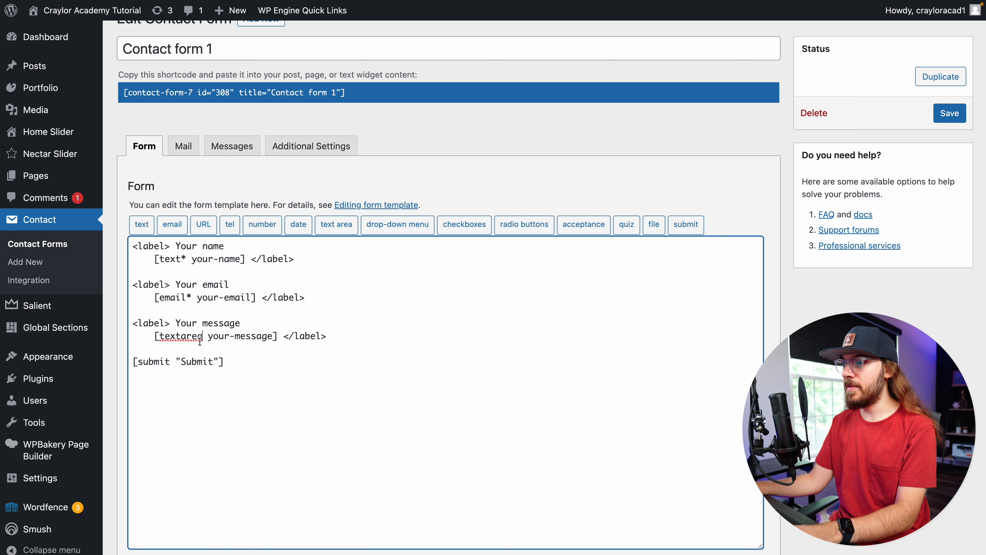
pyautogui.write('*')
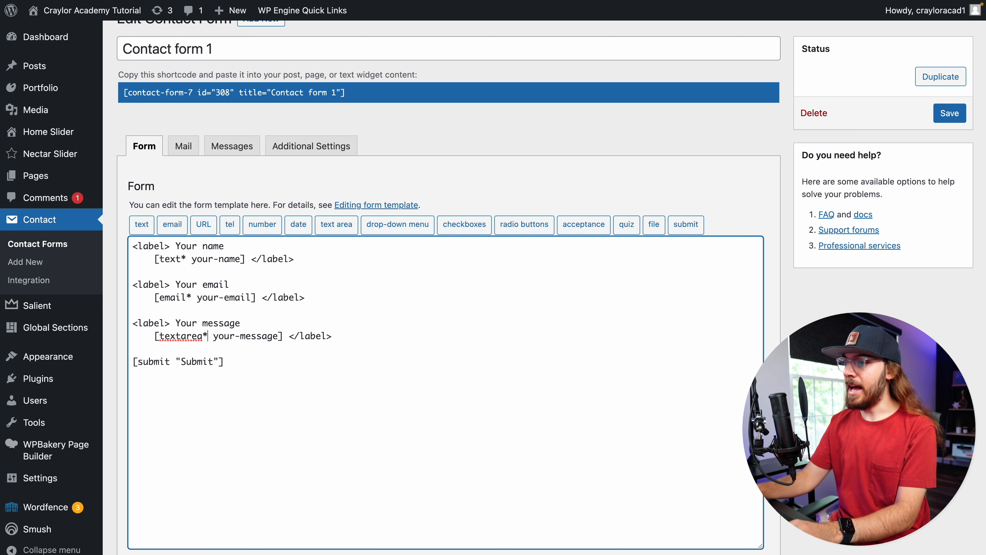
pyautogui.moveTo(207, 338); pyautogui.dragTo(204, 336)
pyautogui.moveTo(191, 298); pyautogui.dragTo(187, 298)
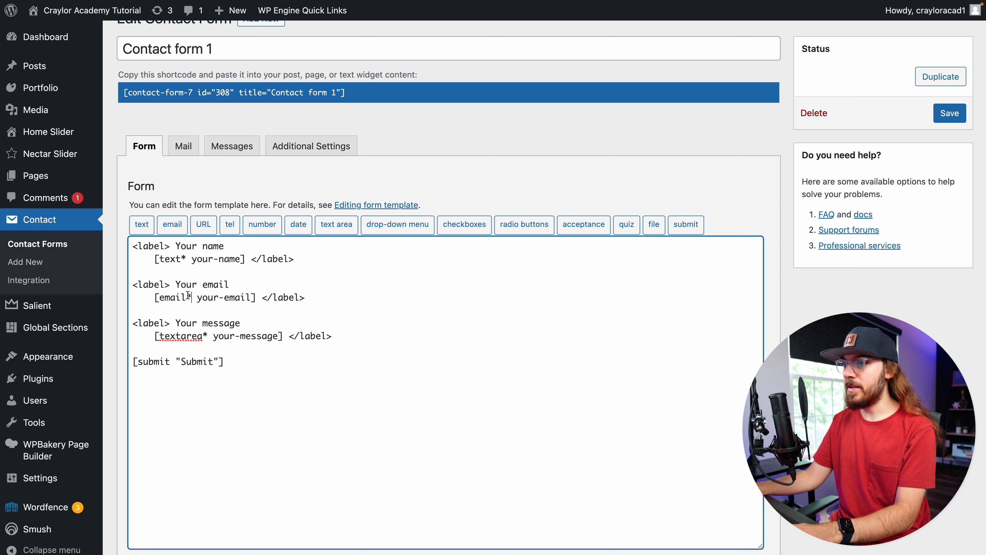
pyautogui.click(184, 256)
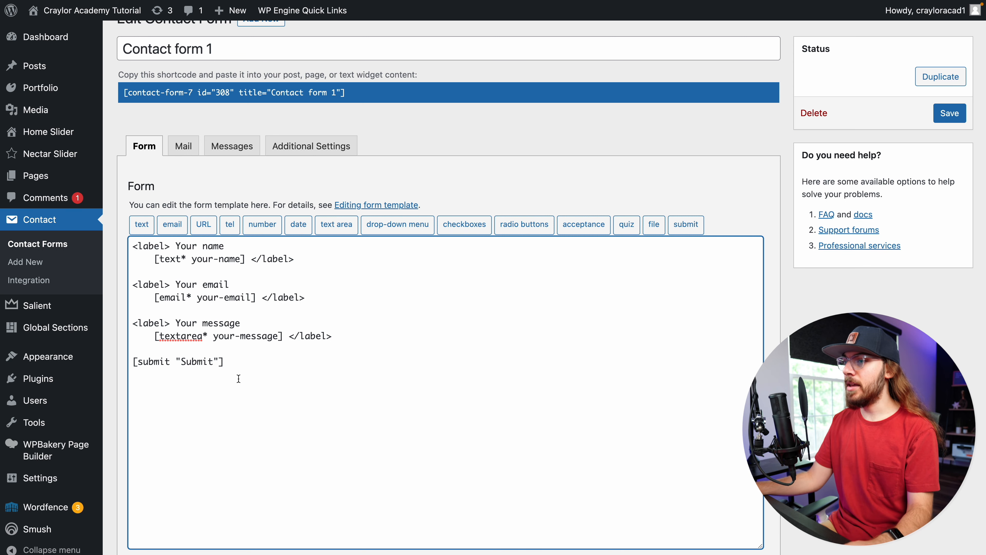
pyautogui.scroll(-1, 239, 378)
pyautogui.scroll(2, 238, 377)
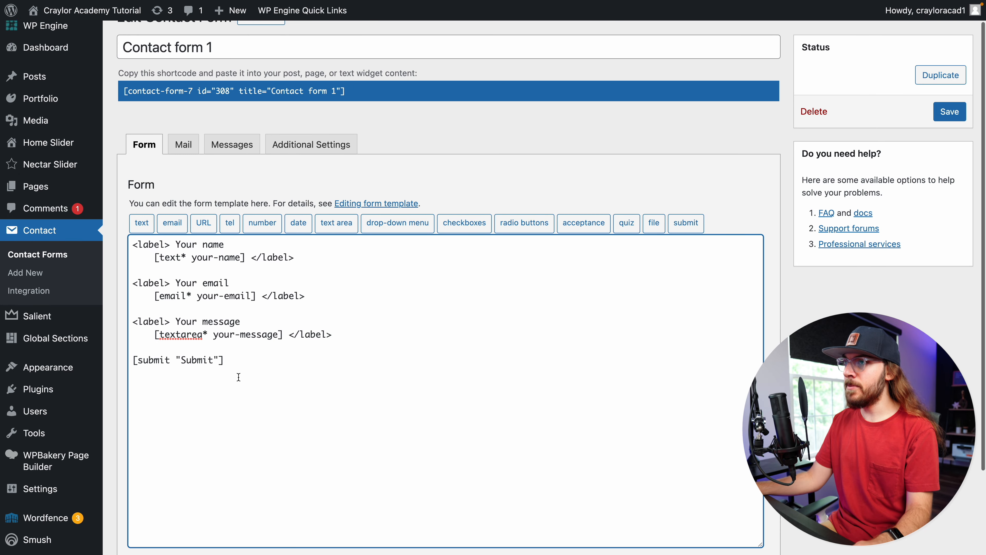
# In the Mail settings, change the From address's local part from wordpress to noreply
pyautogui.click(193, 157)
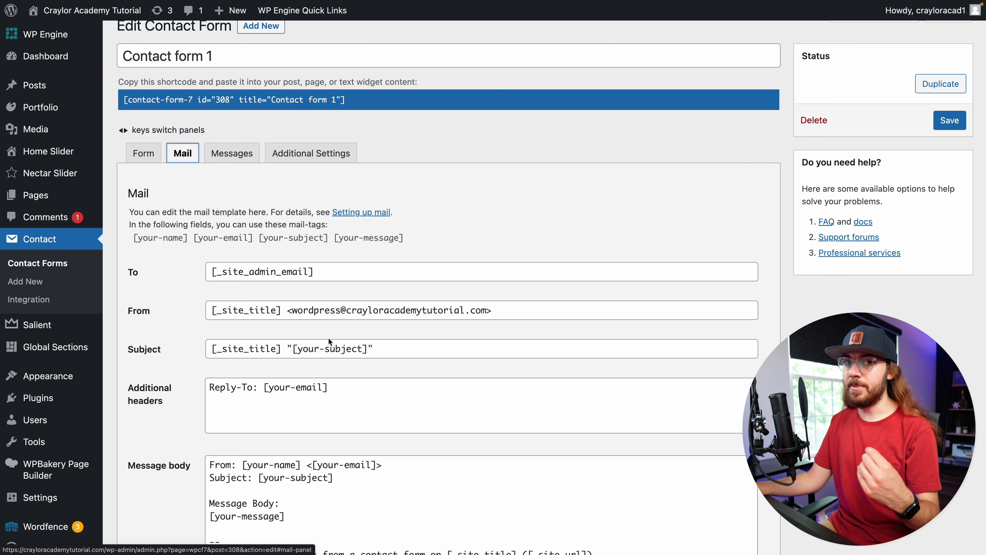
pyautogui.moveTo(489, 310); pyautogui.dragTo(292, 311)
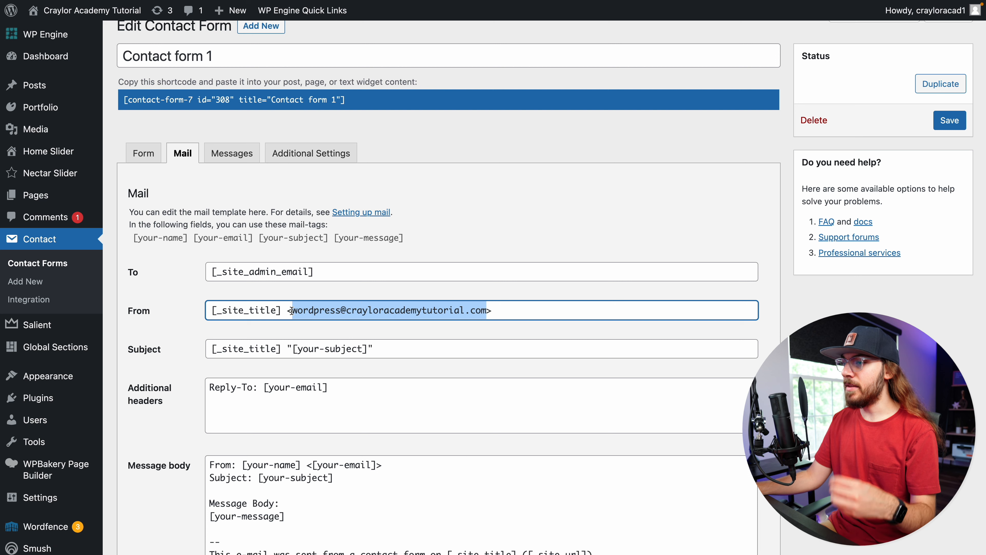
pyautogui.click(341, 311)
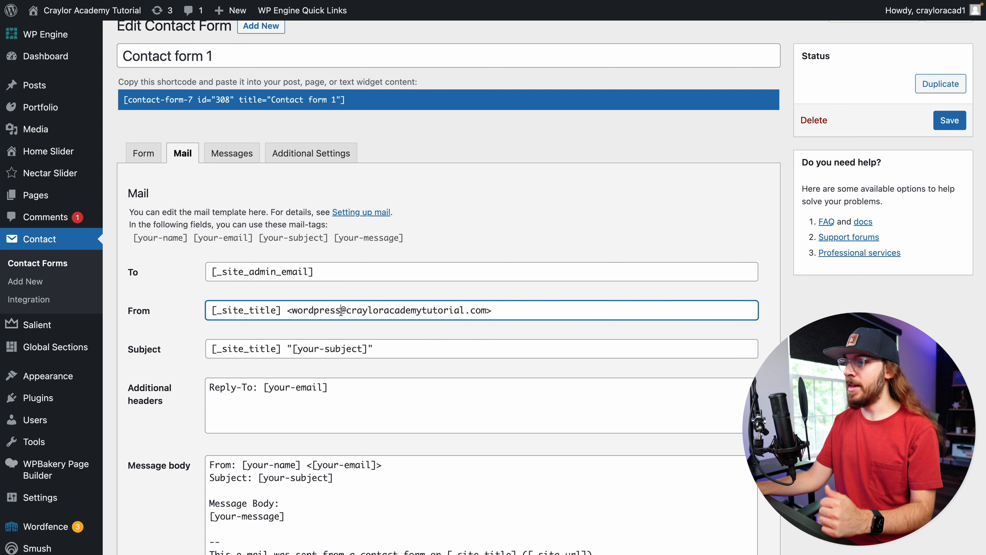
pyautogui.moveTo(342, 311); pyautogui.dragTo(294, 314)
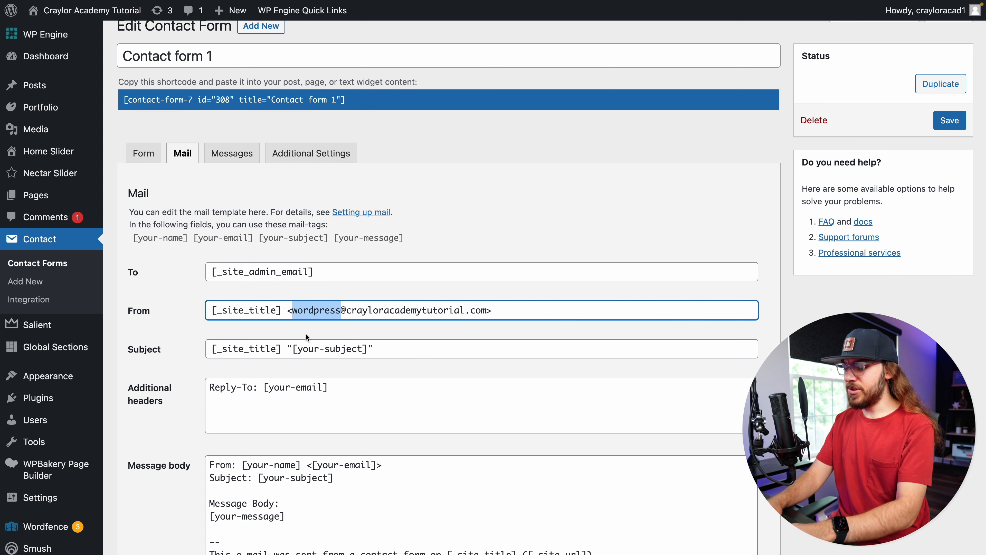
pyautogui.write('noreply')
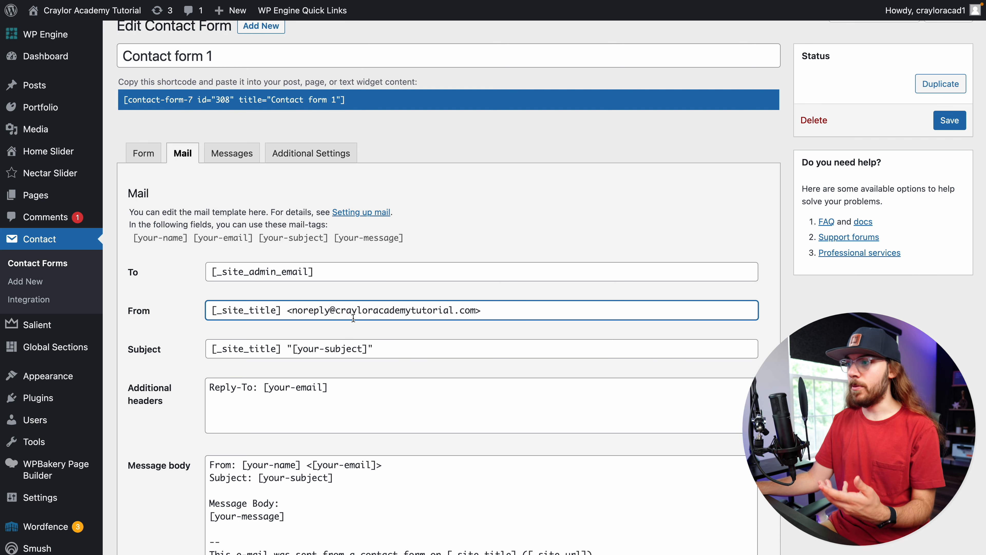
# Review the From address and the Reply-To additional header
pyautogui.moveTo(476, 310); pyautogui.dragTo(292, 311)
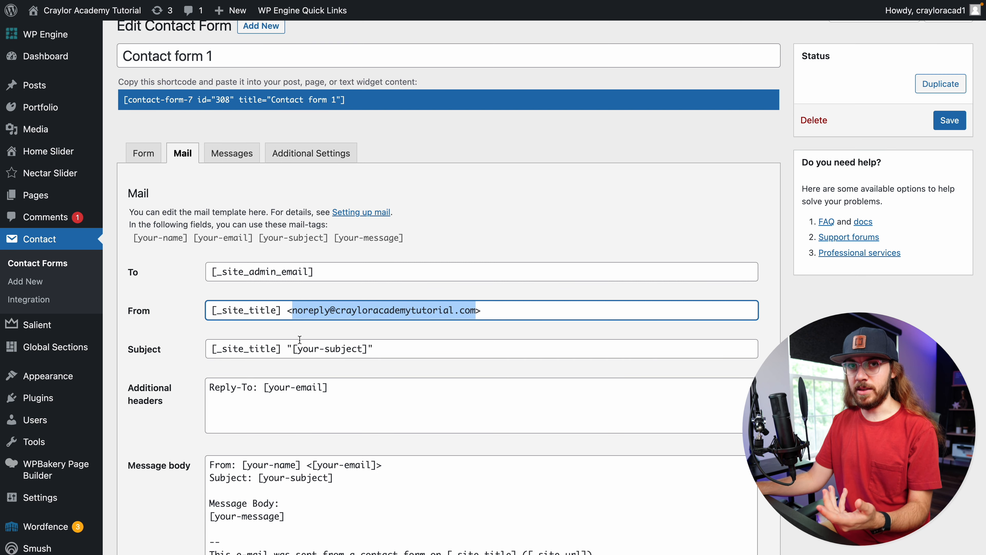
pyautogui.moveTo(363, 386); pyautogui.dragTo(271, 376)
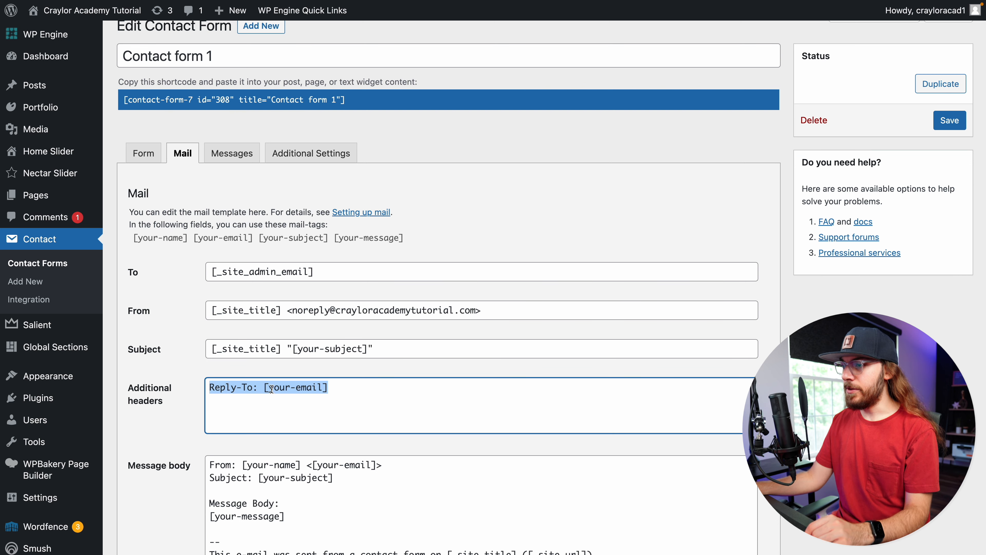
pyautogui.click(352, 391)
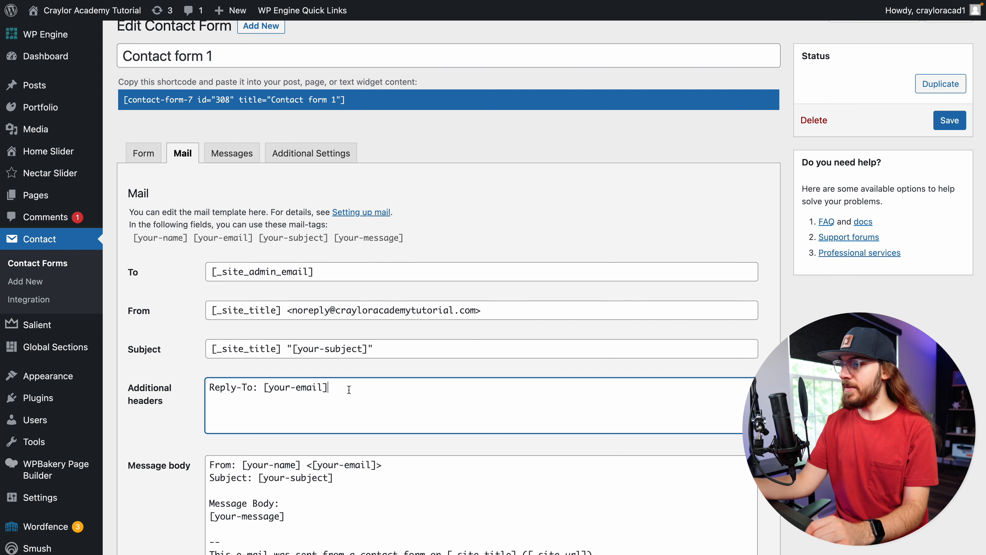
pyautogui.scroll(-3, 349, 390)
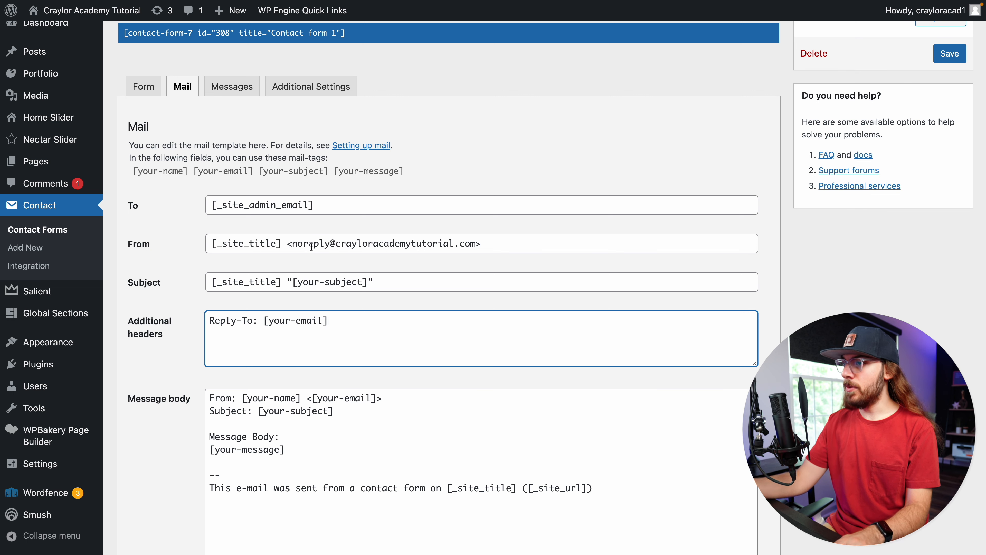
pyautogui.moveTo(293, 245); pyautogui.dragTo(332, 247)
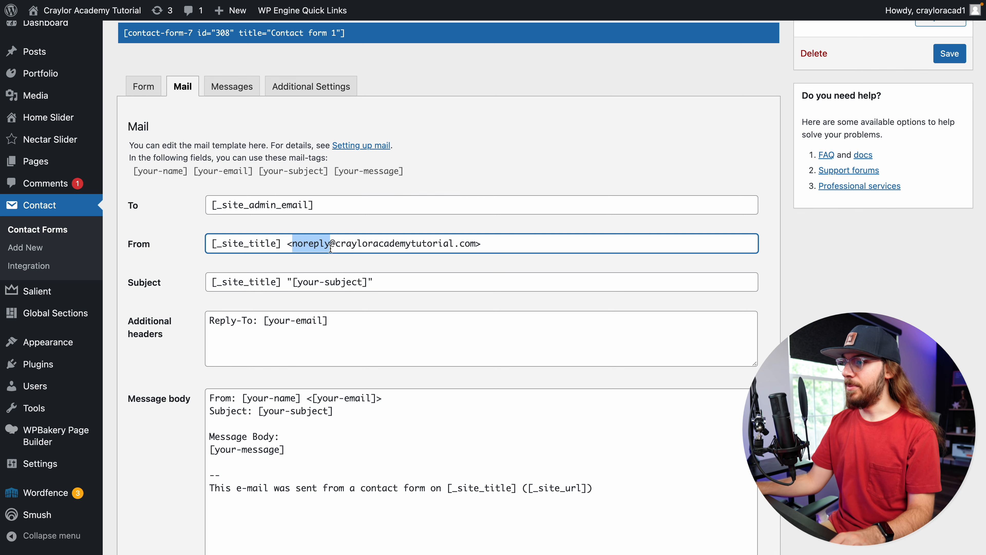
pyautogui.scroll(-1, 333, 286)
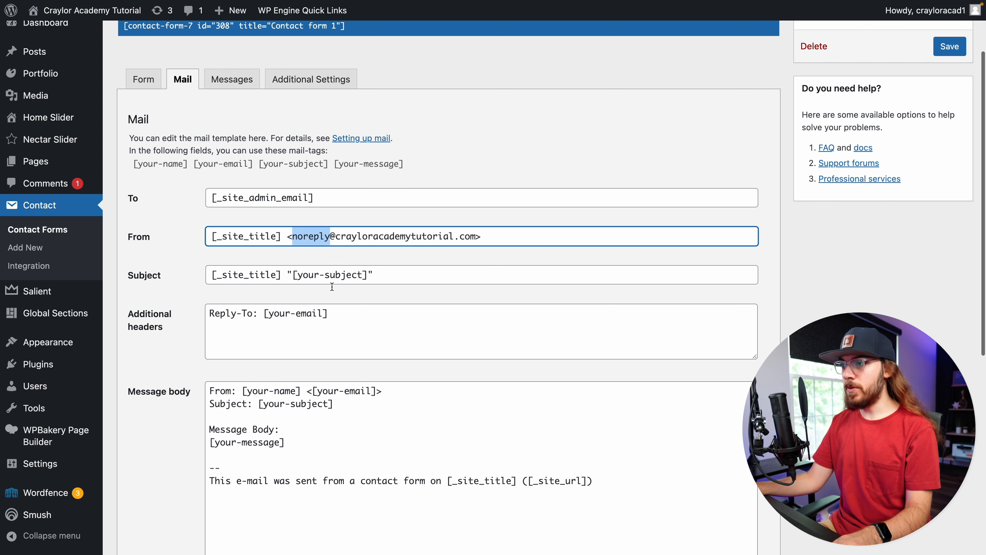
# Replace the subject tag in the mail Subject with "New Contact Form Submission"
pyautogui.click(391, 262)
pyautogui.moveTo(391, 262); pyautogui.dragTo(289, 269)
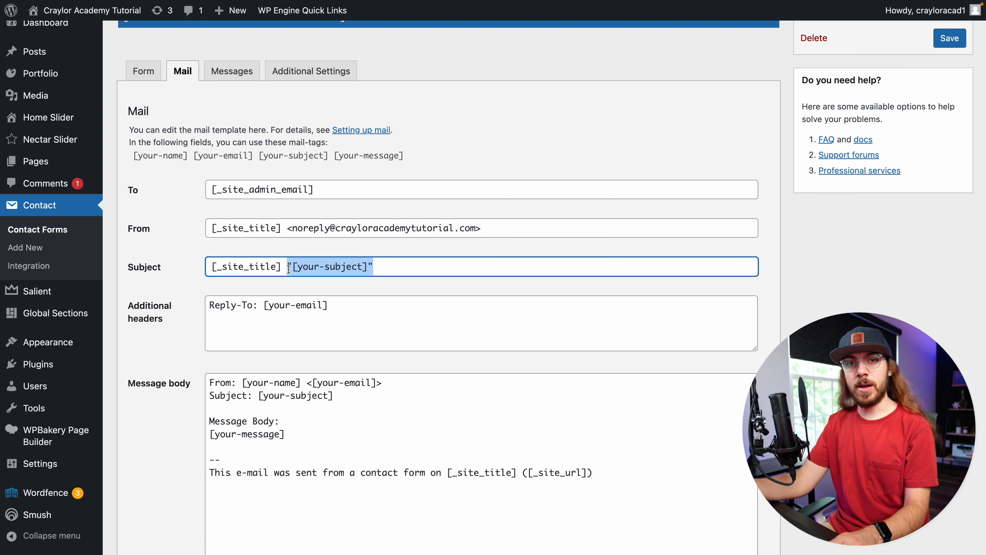
pyautogui.press('BackSpace')
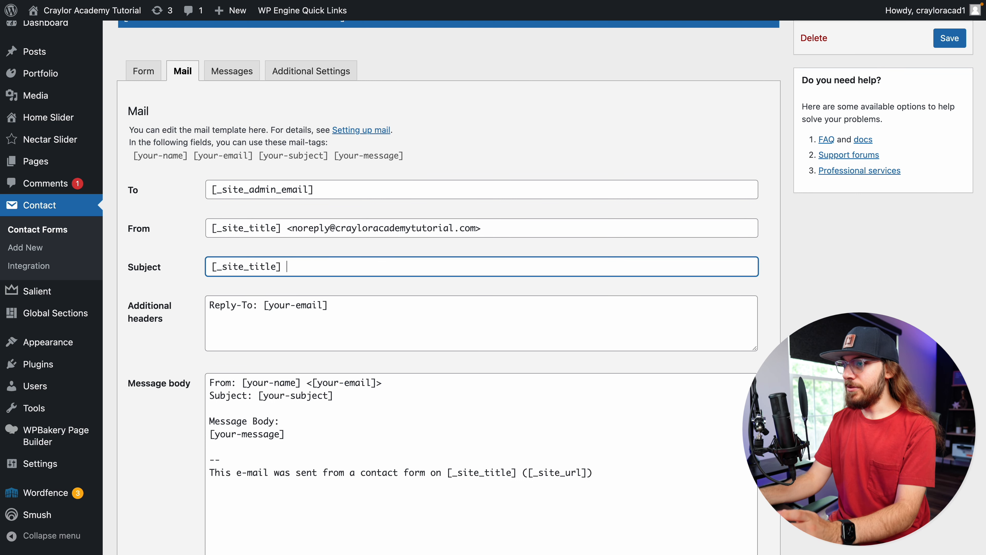
pyautogui.write('New ')
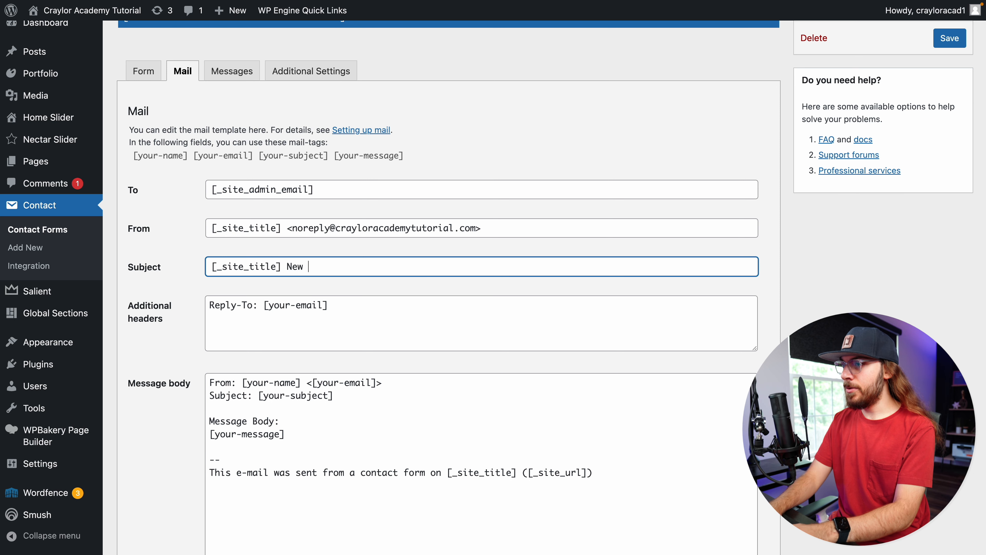
pyautogui.write('Contact Form Submission')
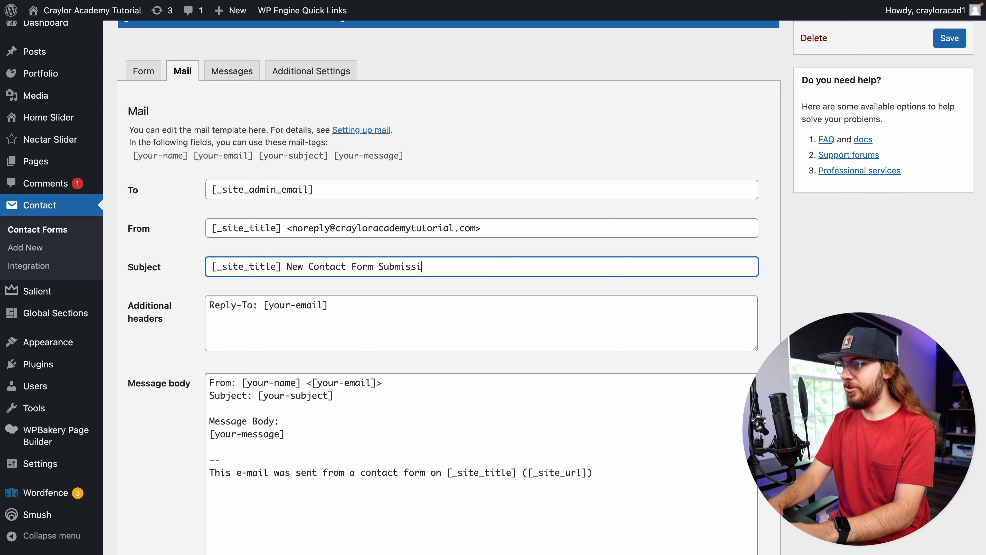
# Delete the Subject line from the mail message body
pyautogui.scroll(-1, 376, 355)
pyautogui.moveTo(360, 366); pyautogui.dragTo(202, 369)
pyautogui.press('BackSpace')
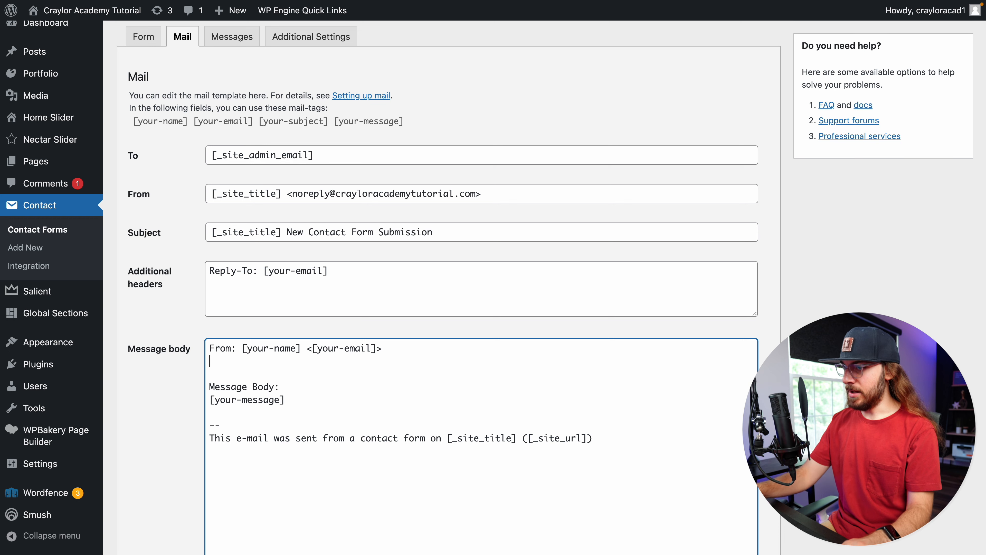
pyautogui.press('BackSpace')
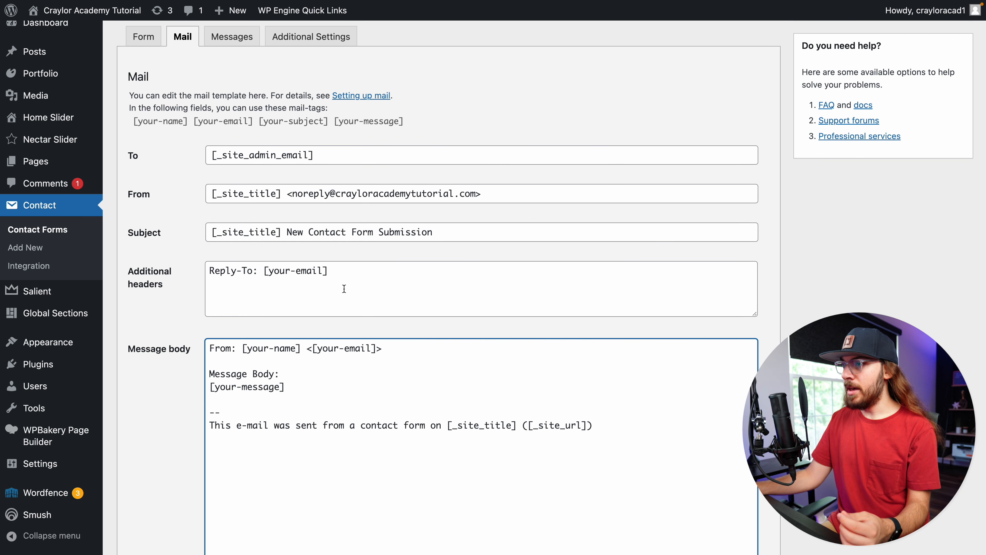
# Review the mail subject and the tags used in the message body, then scroll to the save button
pyautogui.moveTo(446, 234); pyautogui.dragTo(210, 234)
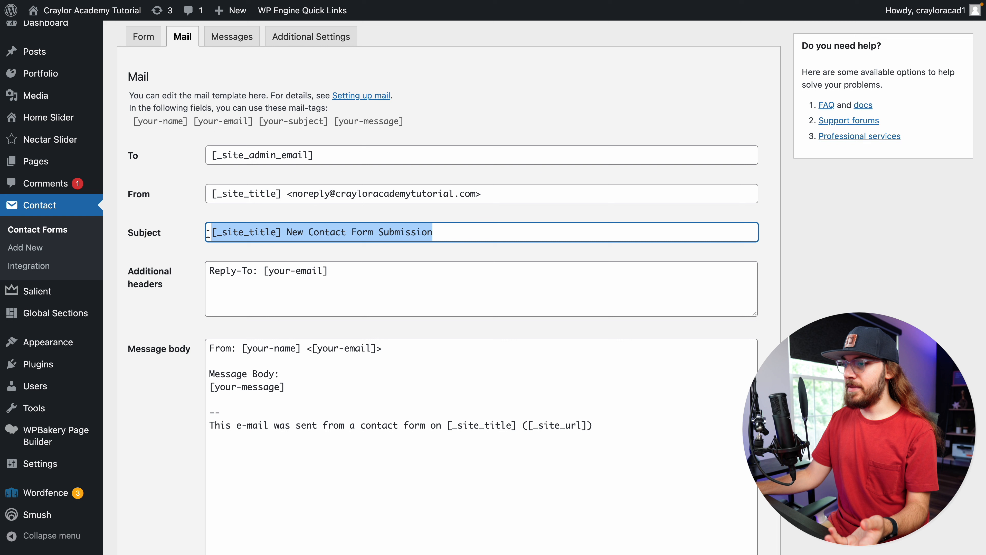
pyautogui.click(264, 361)
pyautogui.moveTo(314, 348); pyautogui.dragTo(379, 349)
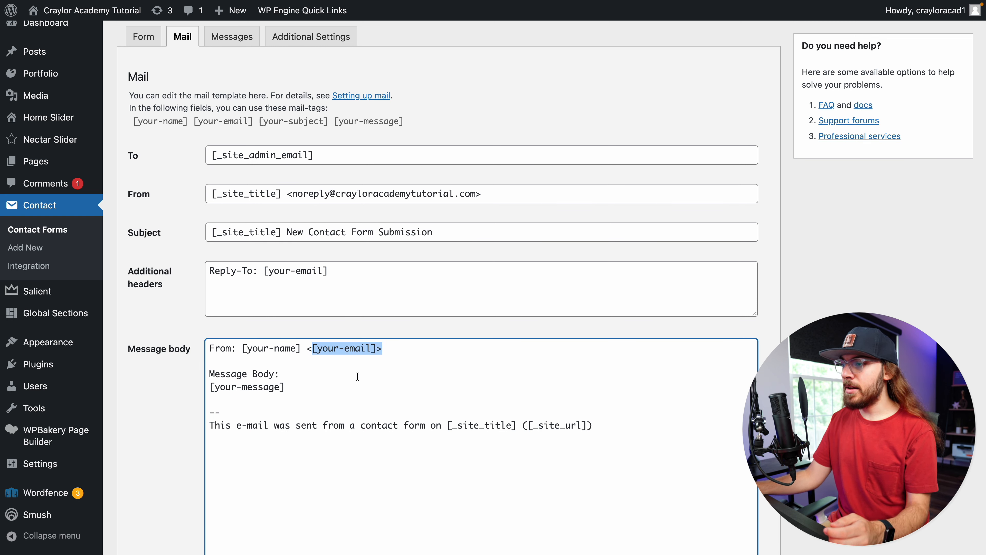
pyautogui.moveTo(307, 387); pyautogui.dragTo(206, 383)
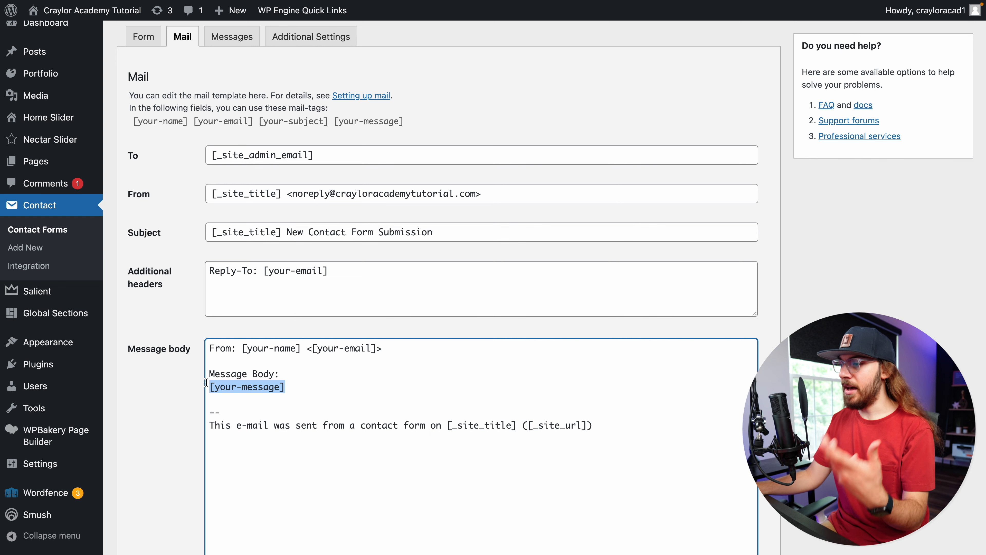
pyautogui.click(182, 390)
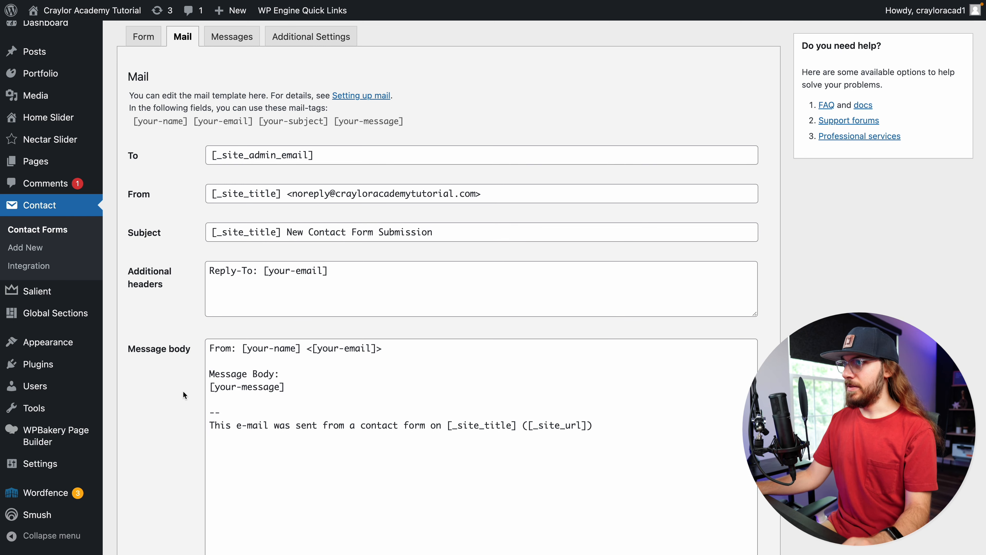
pyautogui.scroll(-5, 182, 391)
pyautogui.scroll(-5, 184, 391)
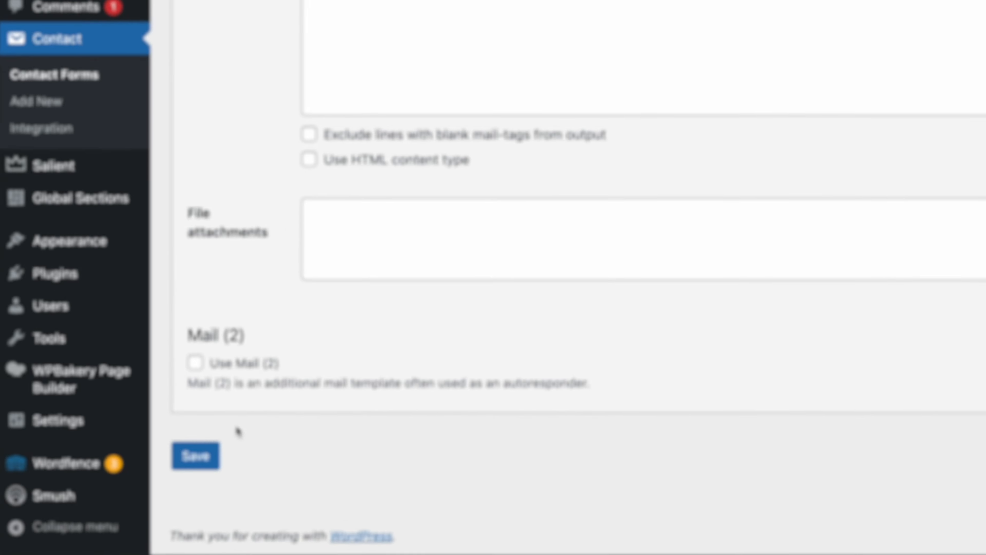
# Save the contact form's updated mail settings
pyautogui.click(215, 464)
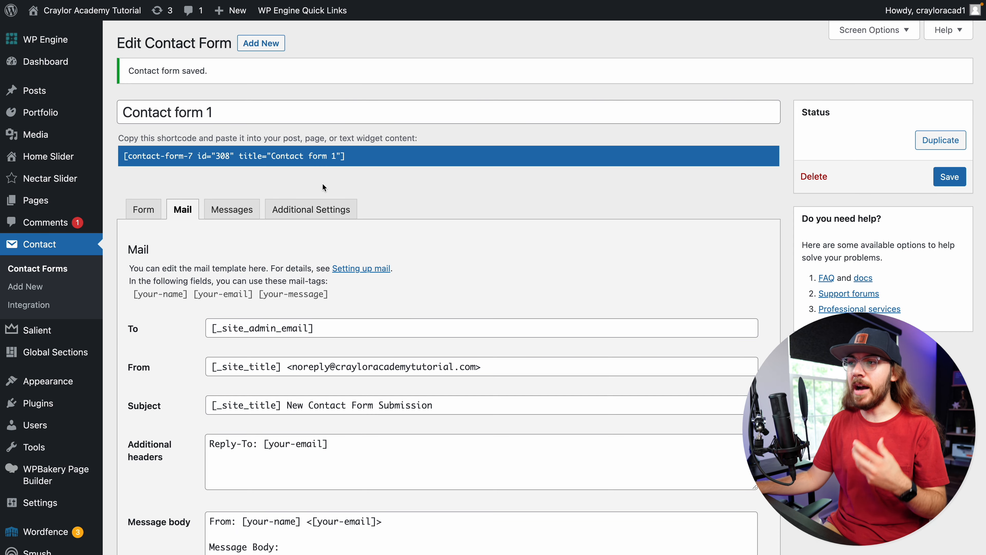
# Open the Salient Architect New Page for editing from the list of all pages
pyautogui.moveTo(35, 200)
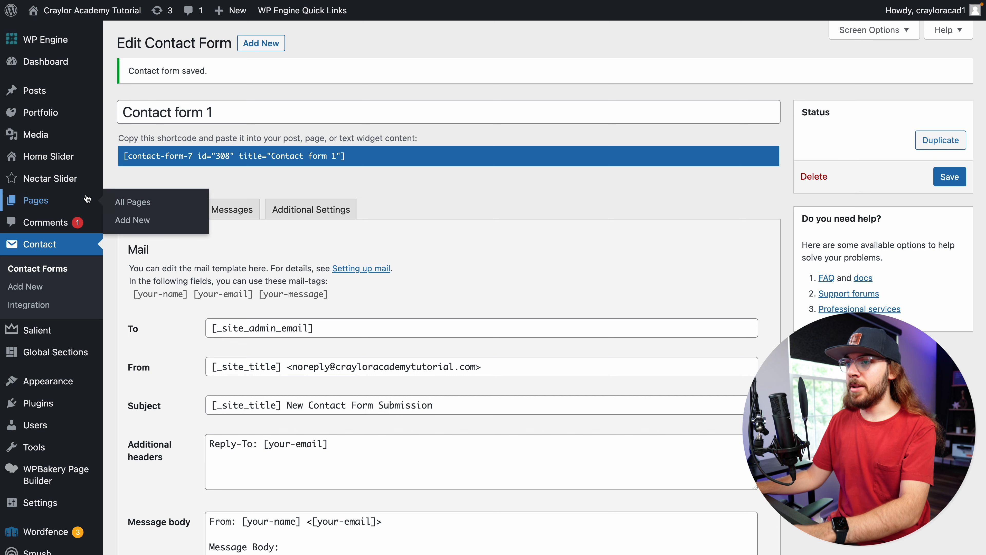
pyautogui.click(141, 203)
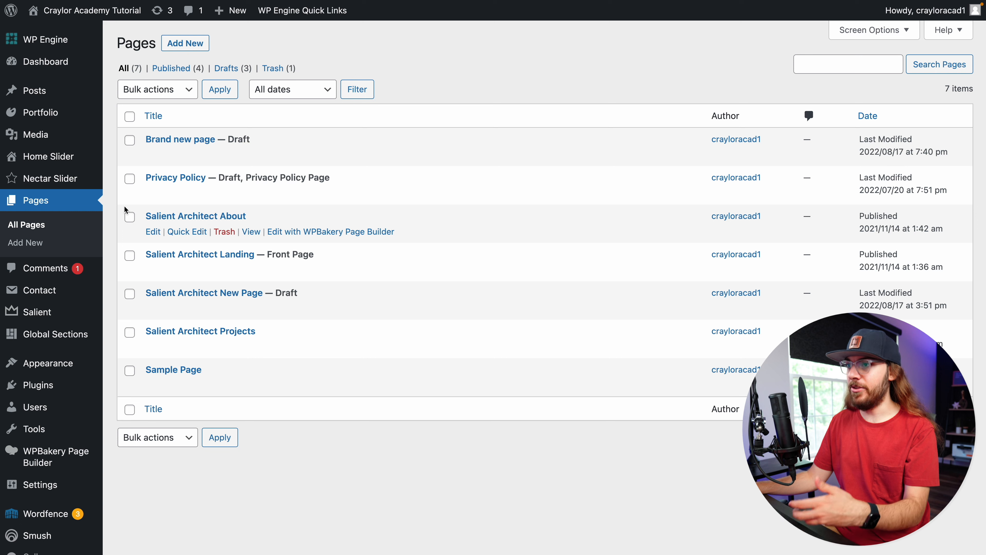
pyautogui.click(157, 311)
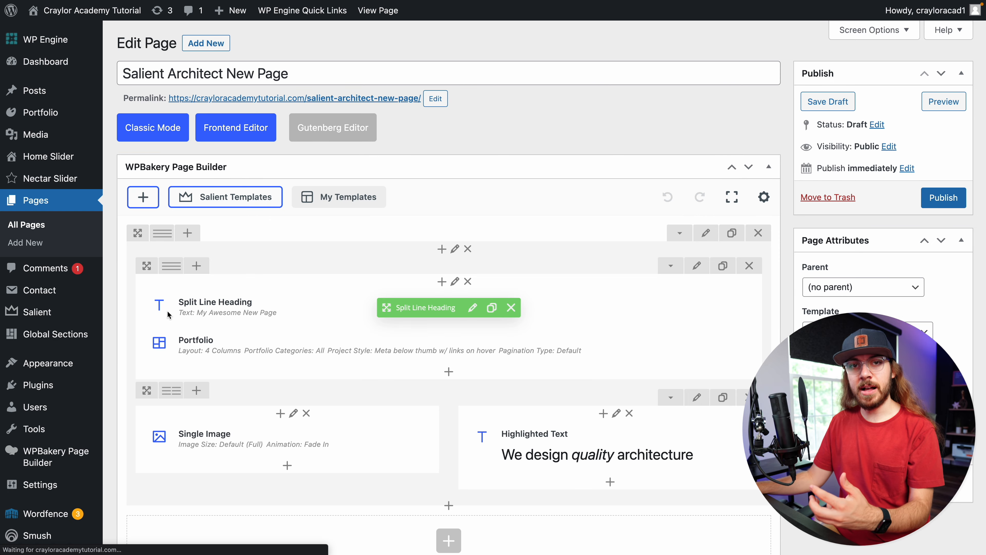
# Add a new row with an inner row element at the bottom of the page builder layout
pyautogui.scroll(-5, 189, 314)
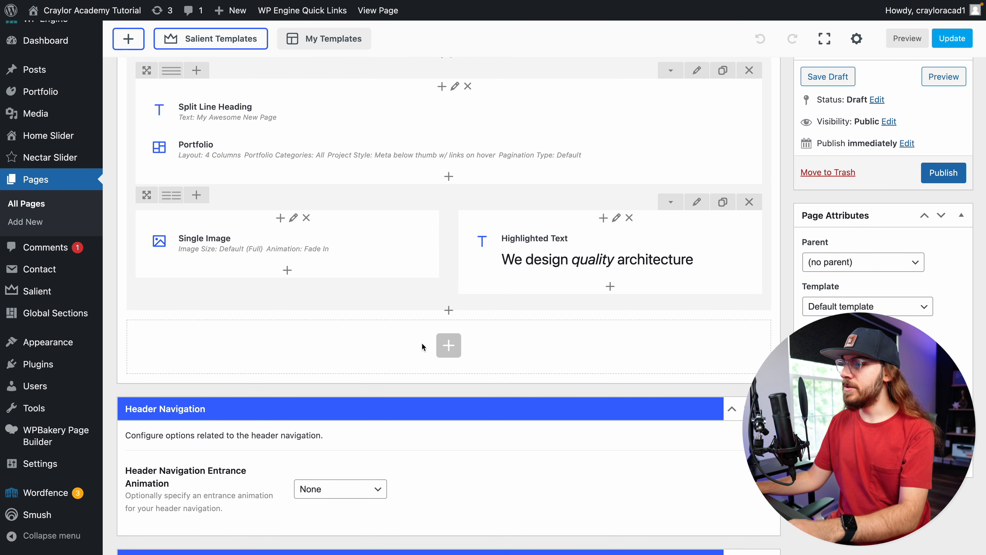
pyautogui.click(449, 345)
pyautogui.click(236, 176)
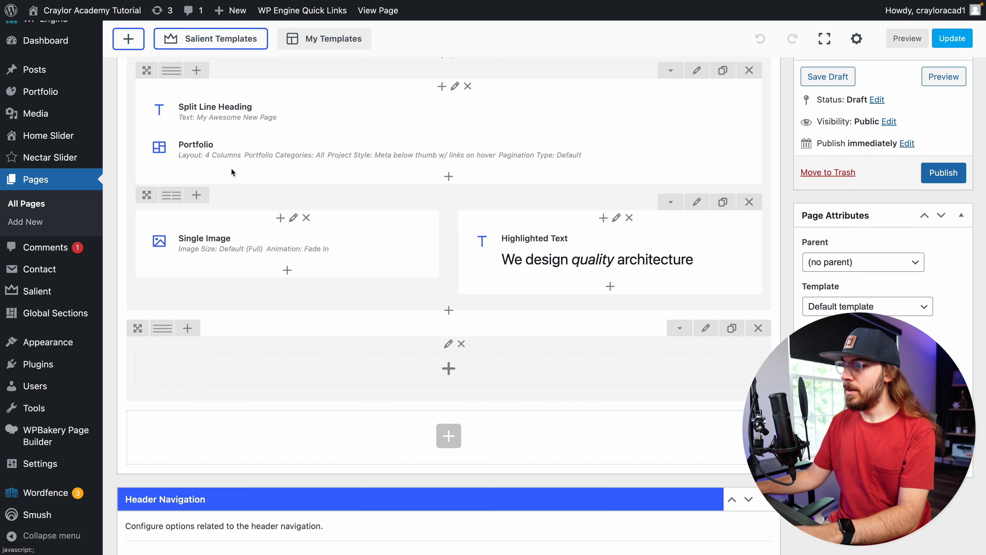
pyautogui.click(439, 370)
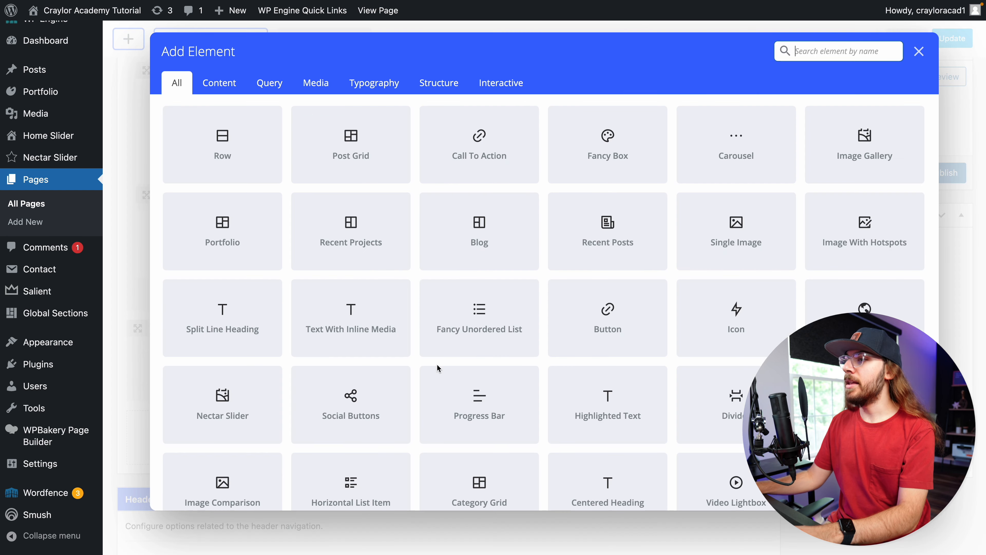
pyautogui.click(241, 164)
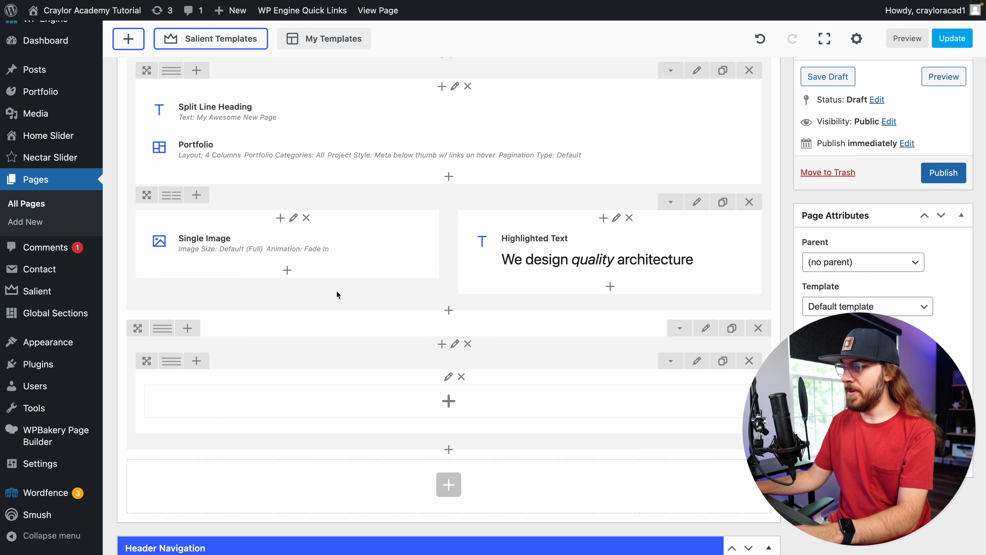
# Insert a Contact Form 7 element into the inner row, selecting Contact form 1, and save the element settings
pyautogui.click(449, 401)
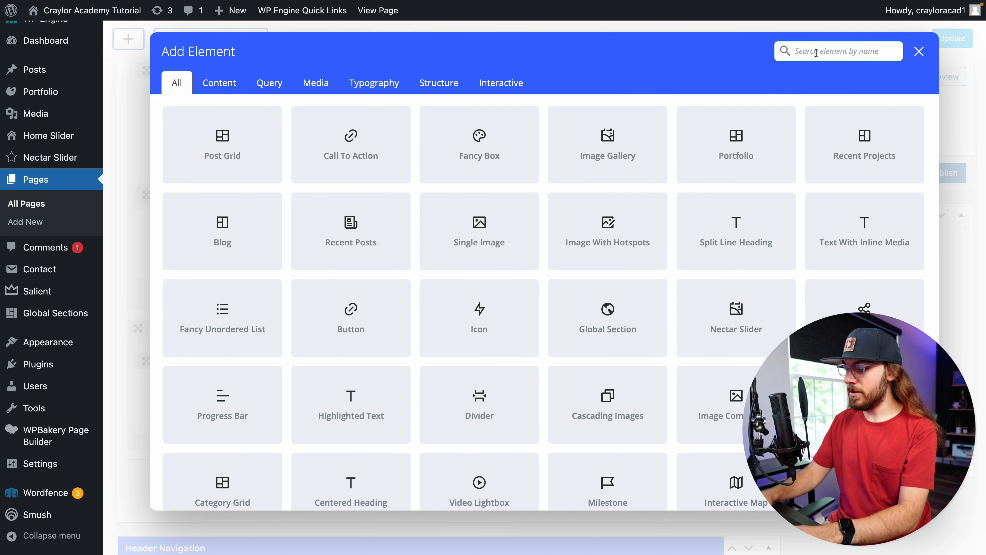
pyautogui.write('contact')
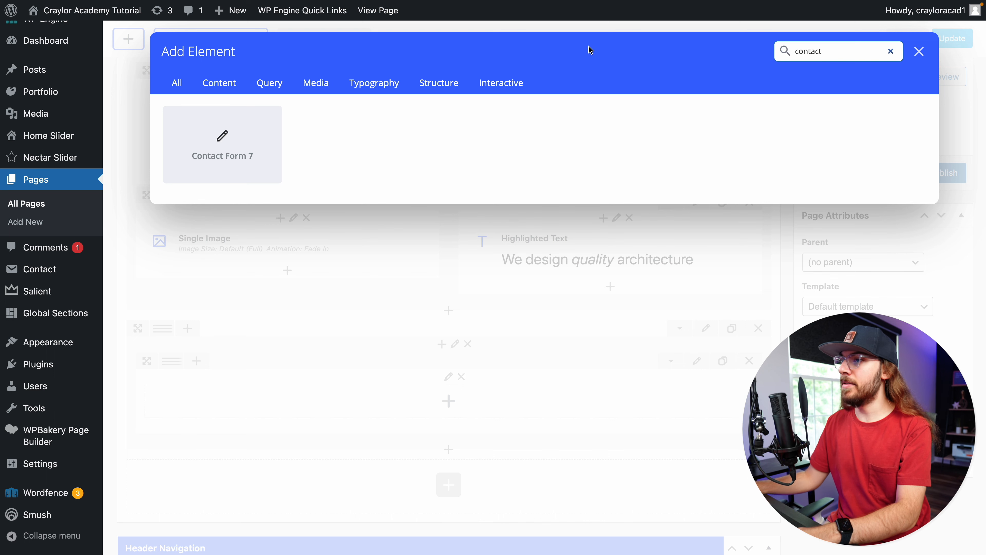
pyautogui.click(229, 123)
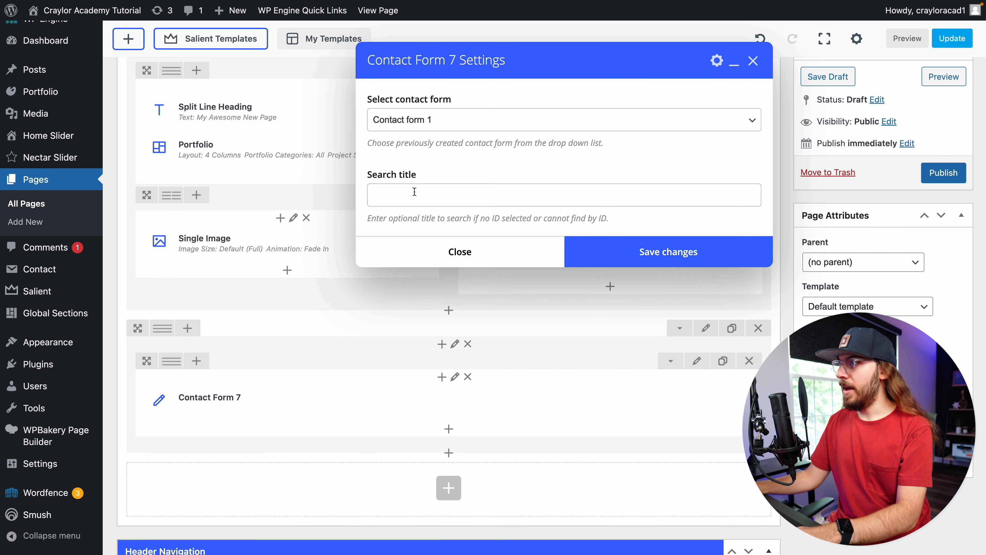
pyautogui.click(458, 122)
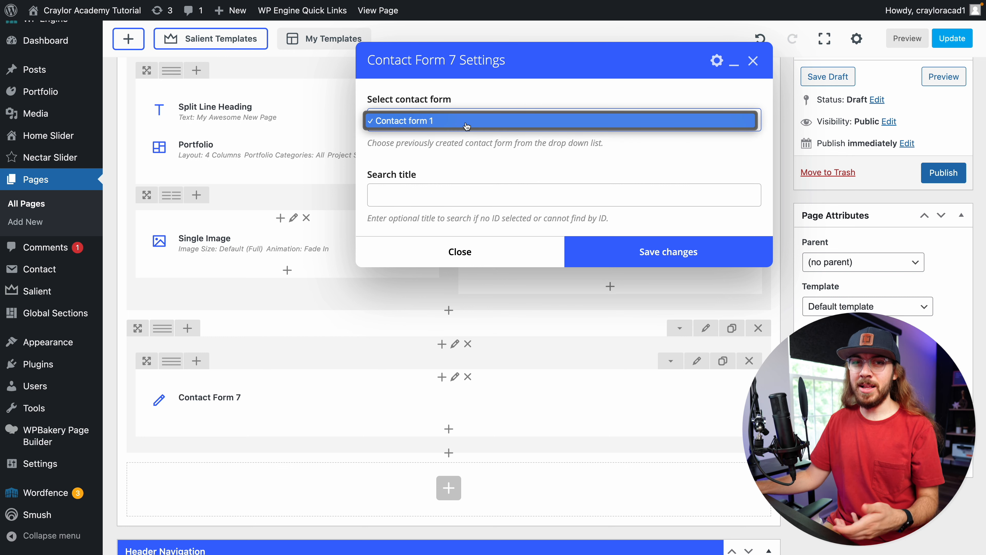
pyautogui.click(466, 124)
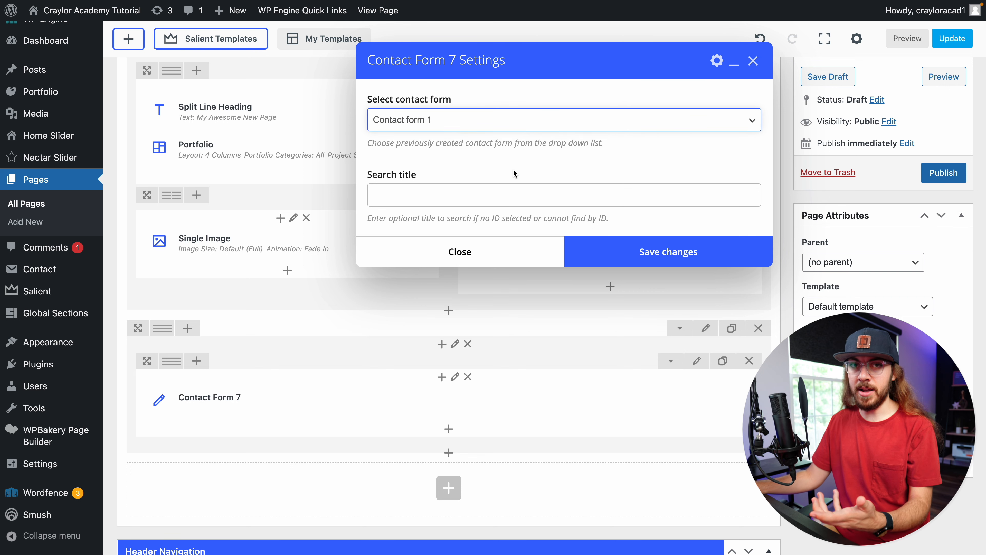
pyautogui.click(627, 266)
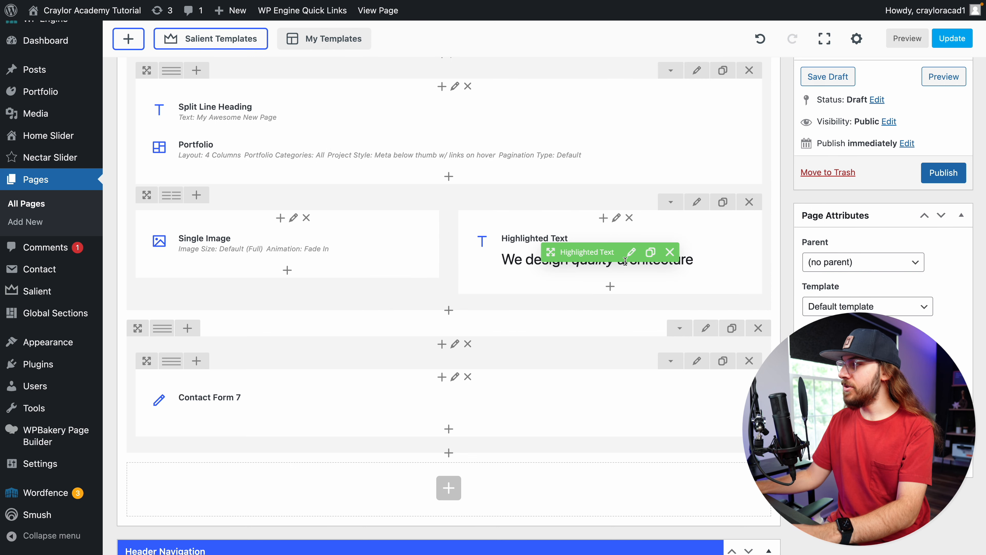
# Preview the page and try the contact form's name, email and message fields
pyautogui.click(940, 78)
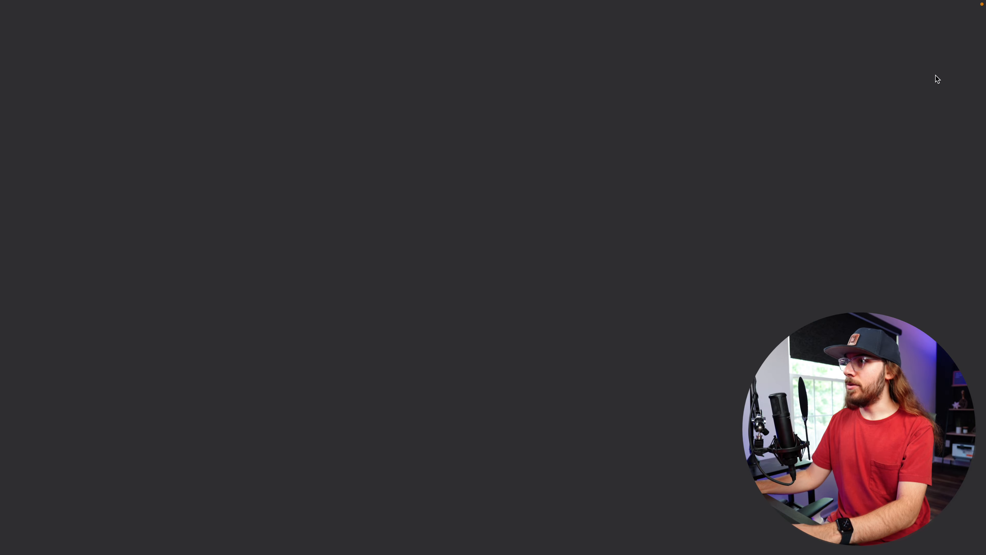
pyautogui.scroll(-10, 711, 144)
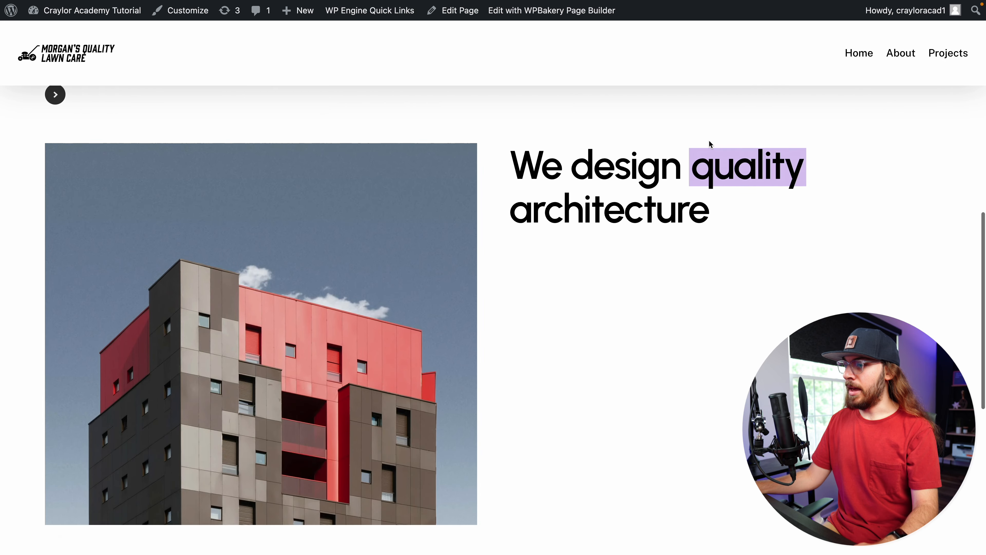
pyautogui.scroll(-10, 709, 144)
pyautogui.click(398, 192)
pyautogui.click(108, 255)
pyautogui.click(113, 350)
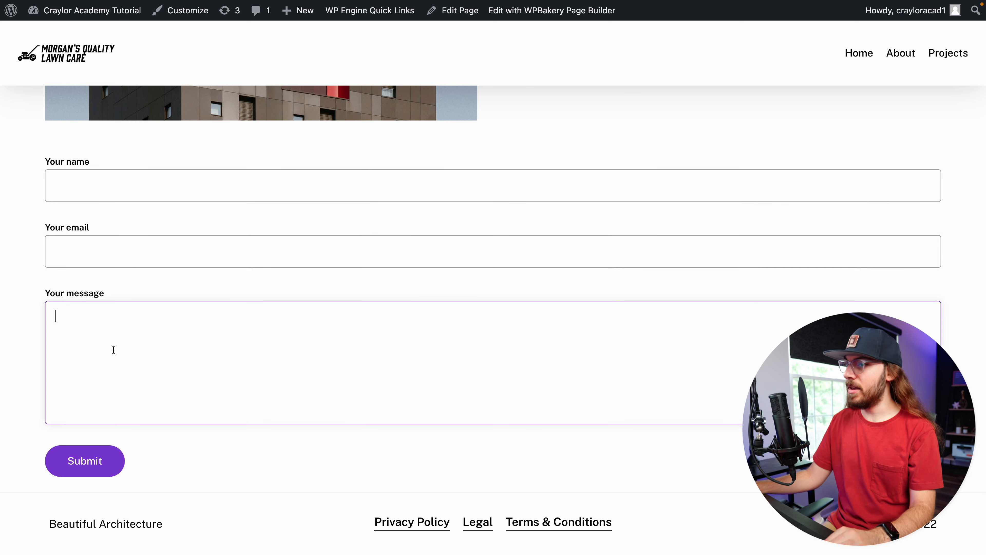
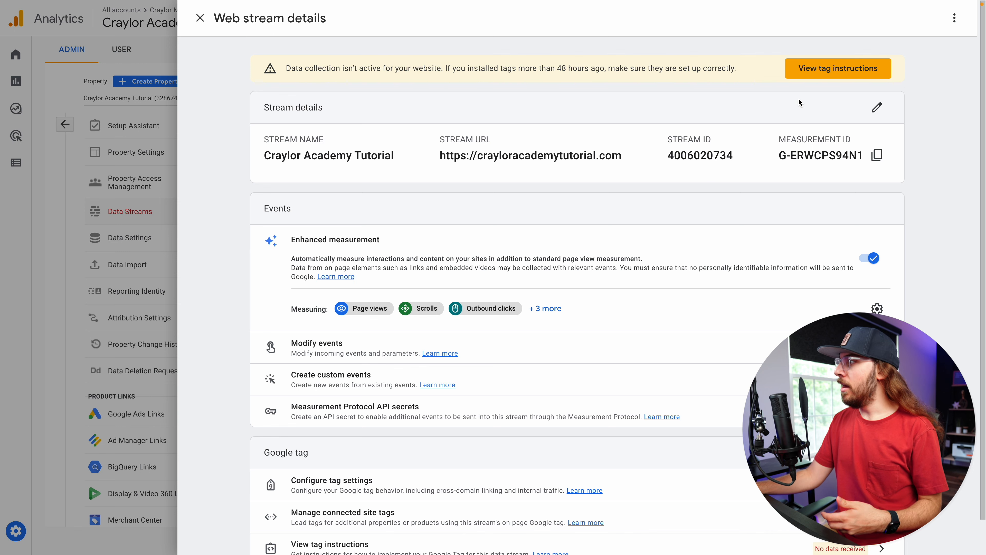
# Open the manual installation instructions for the web stream's Google tag and copy the gtag code snippet
pyautogui.click(829, 74)
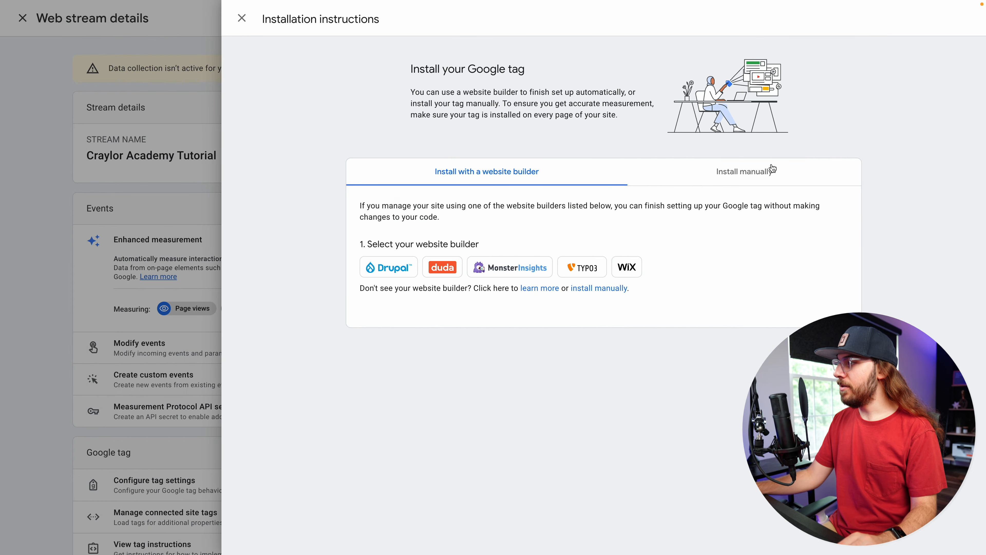
pyautogui.click(765, 176)
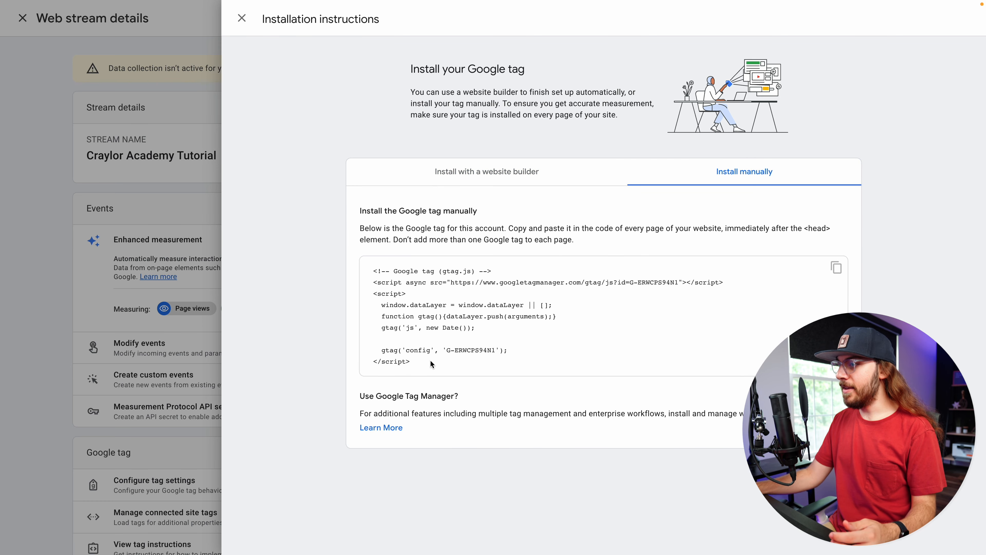
pyautogui.moveTo(411, 368); pyautogui.dragTo(356, 268)
pyautogui.hotkey('ctrl', 'c')
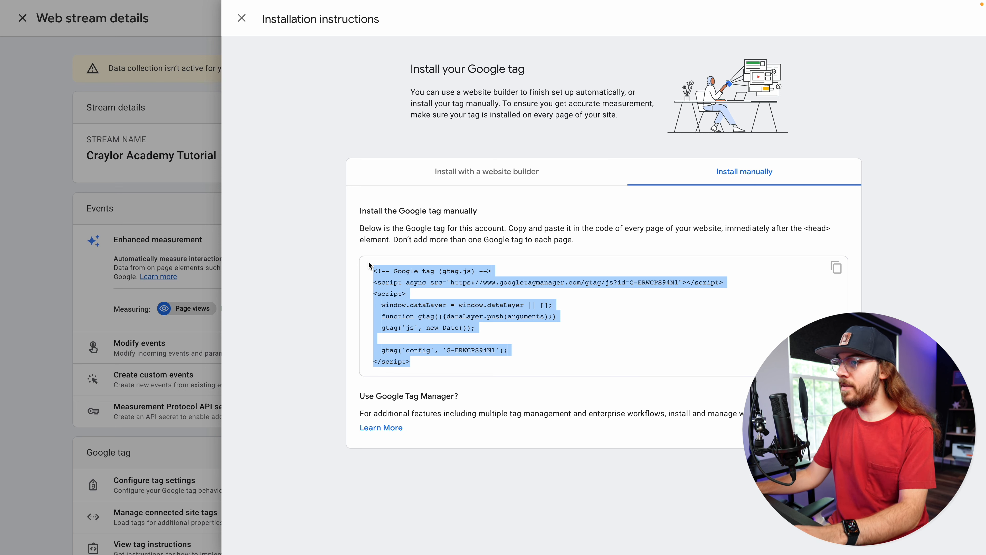
pyautogui.hotkey('ctrl', 'Tab')
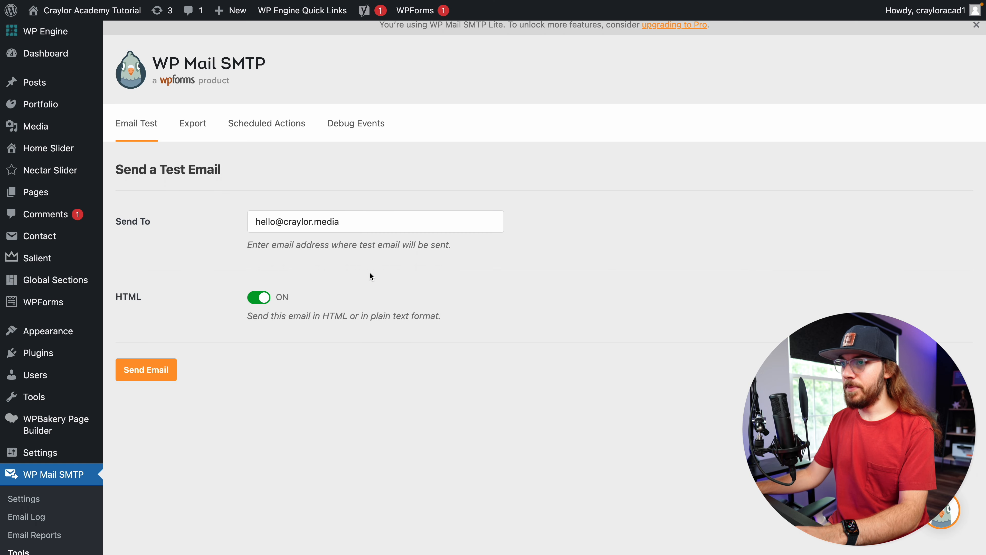
# Paste the Google tag code into the Salient options' Custom JS Code (Head) field under CSS/Script Related and save the changes
pyautogui.click(75, 264)
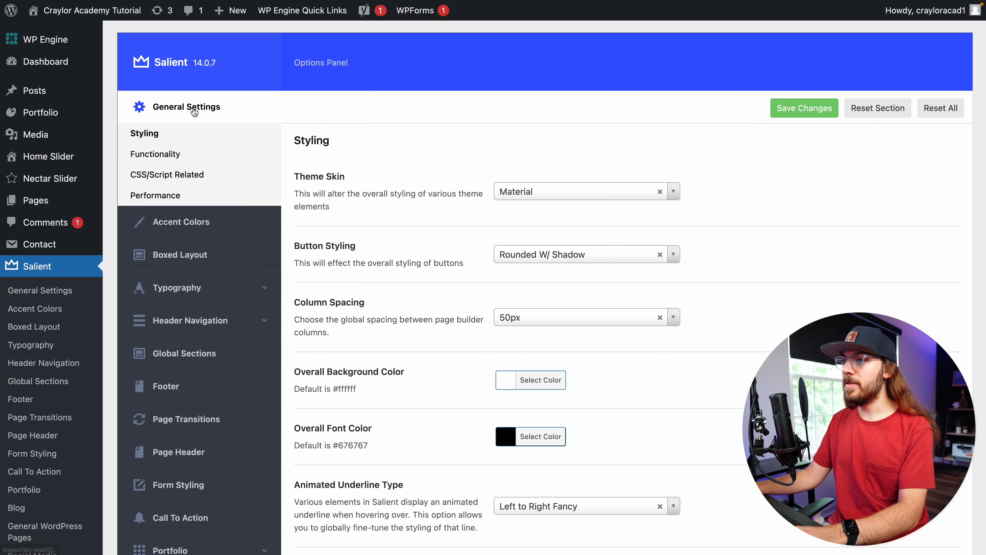
pyautogui.click(220, 176)
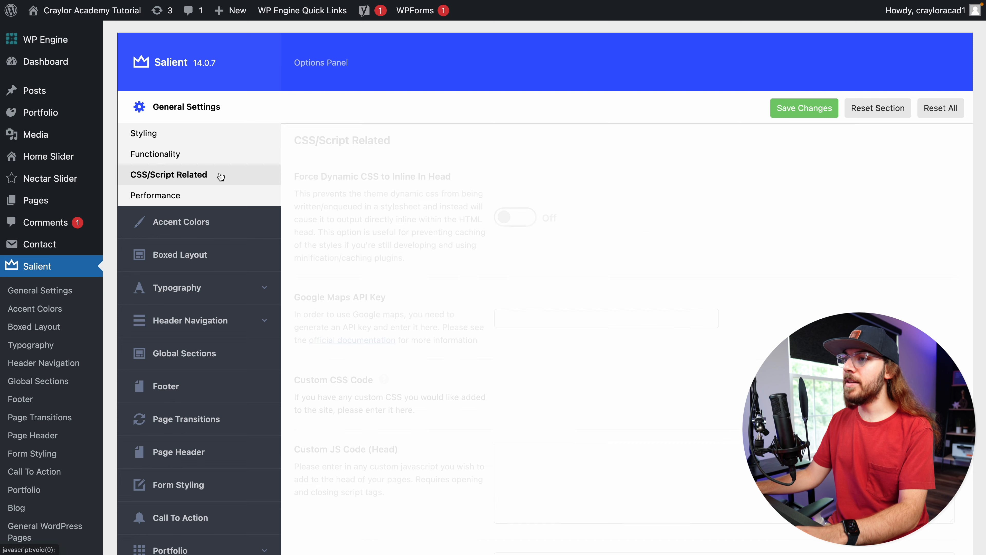
pyautogui.scroll(-9, 412, 316)
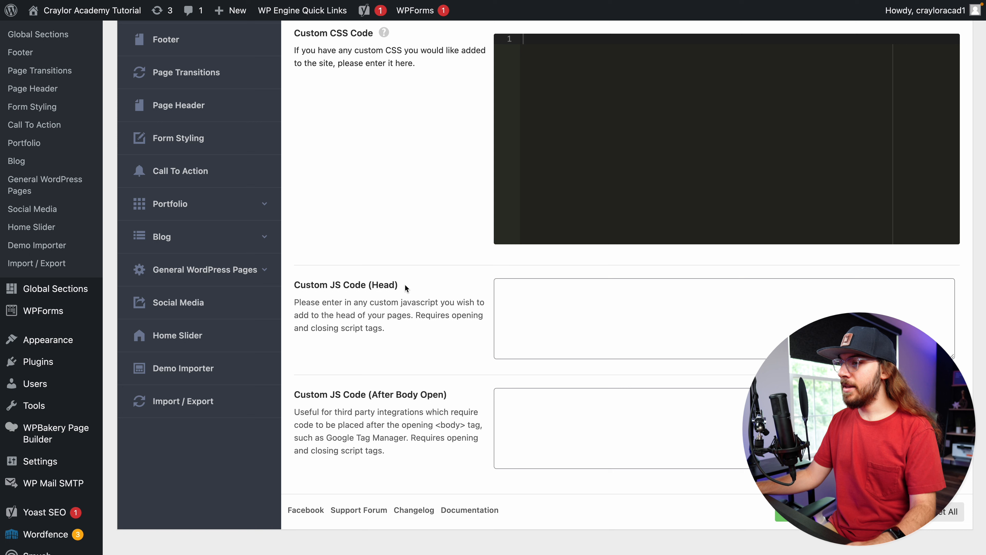
pyautogui.click(527, 289)
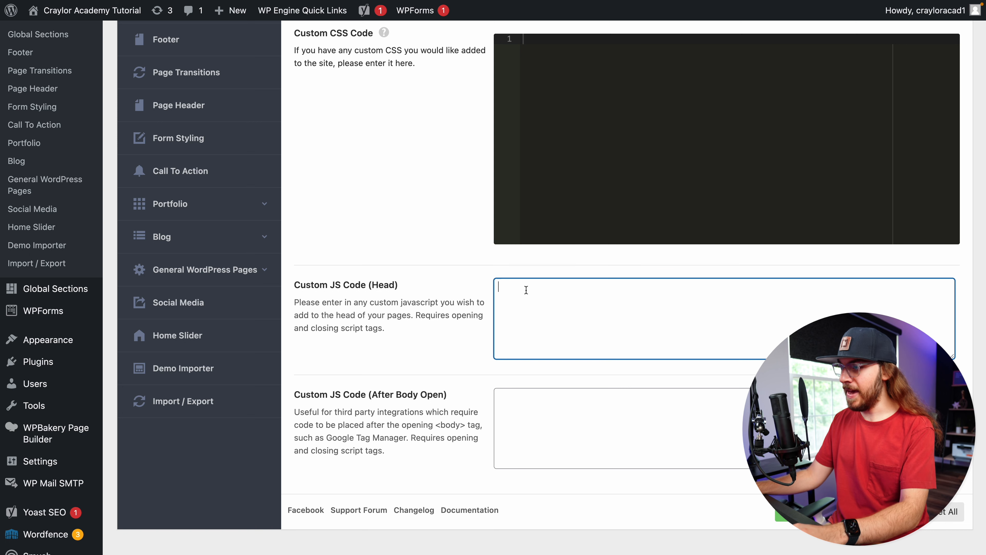
pyautogui.hotkey('ctrl', 'v')
pyautogui.scroll(-1, 529, 296)
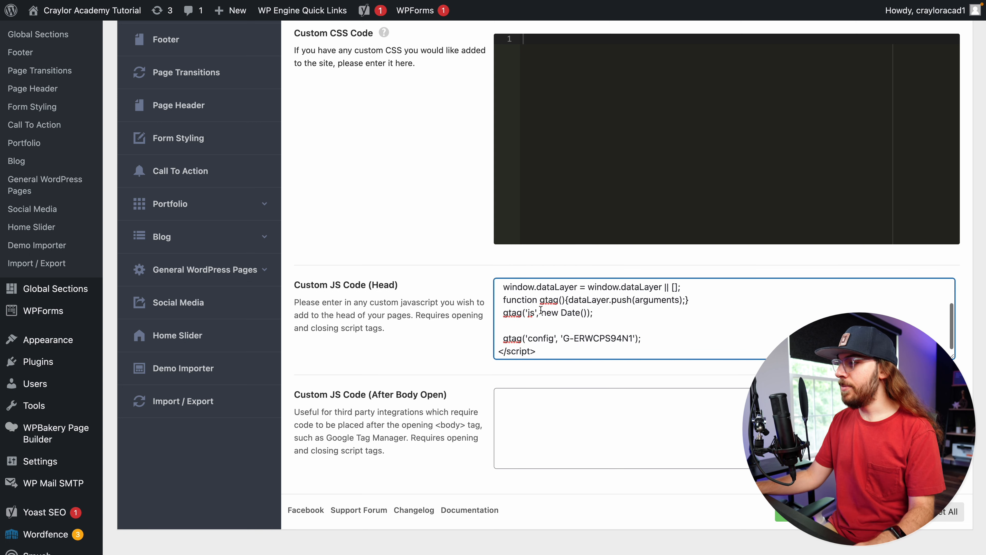
pyautogui.click(794, 510)
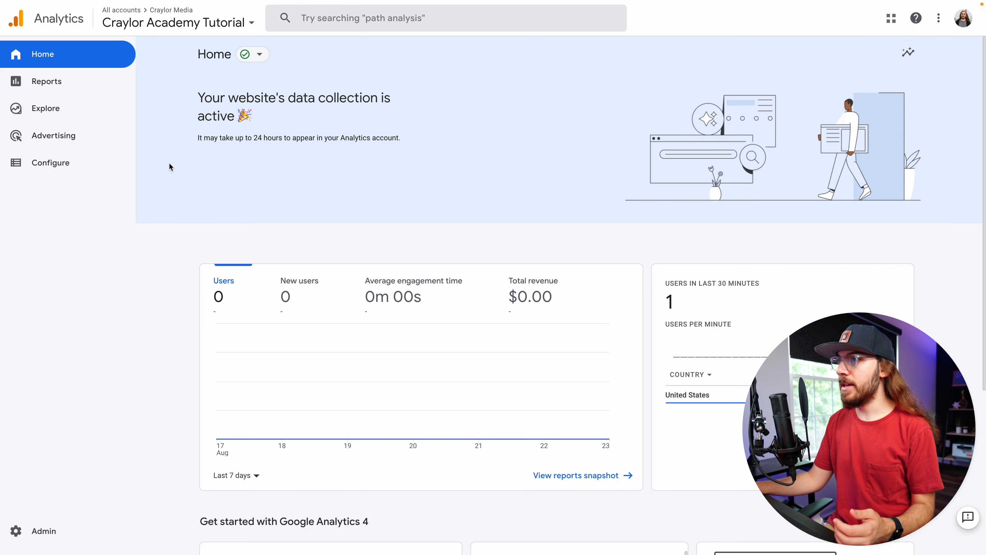
# Check the data collection status on the Analytics home page
pyautogui.moveTo(254, 119); pyautogui.dragTo(200, 98)
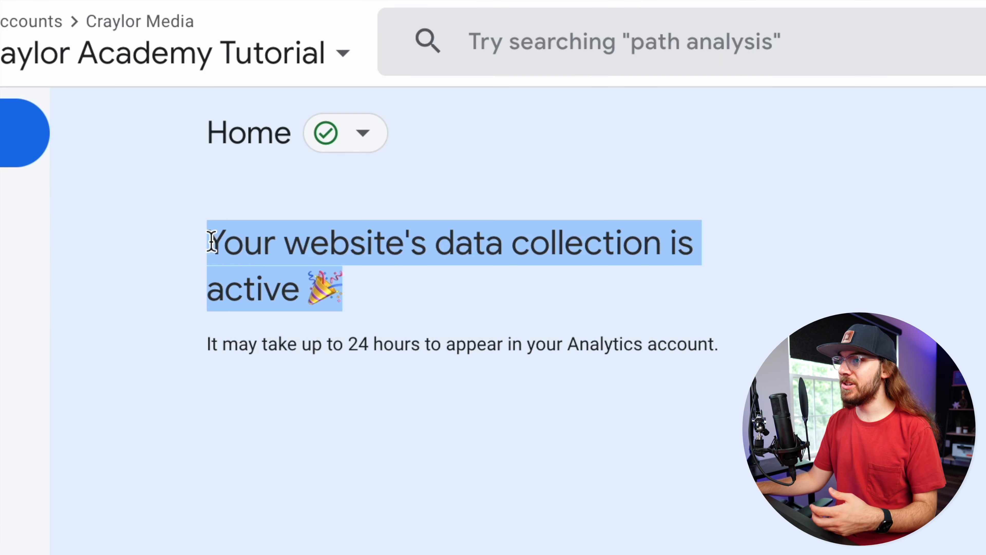
pyautogui.click(174, 139)
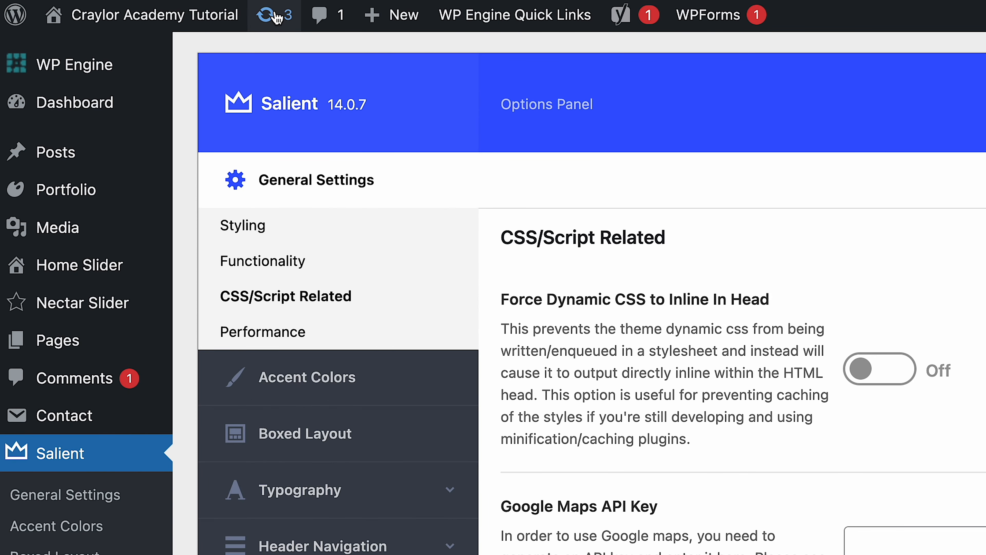
# Open the WordPress Updates page and review the available theme updates
pyautogui.click(275, 17)
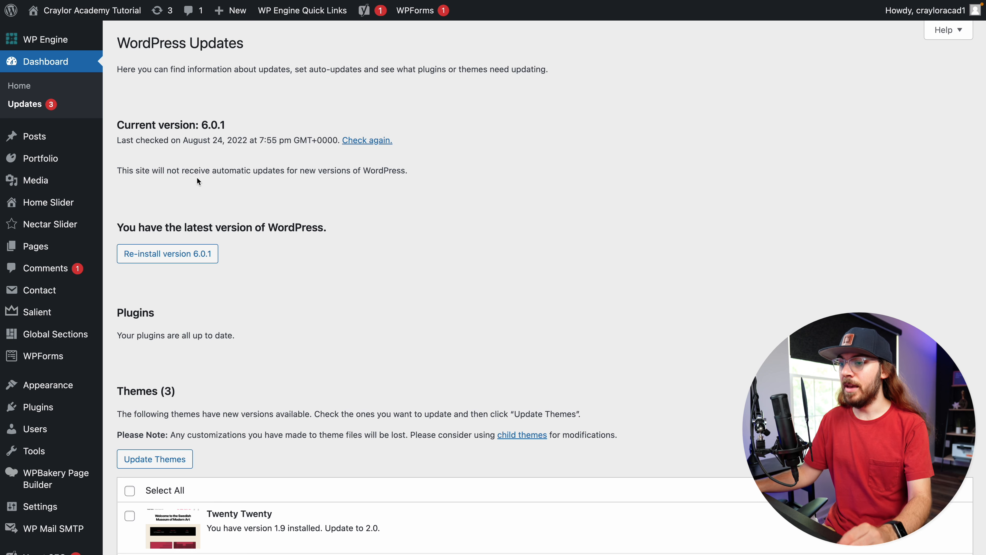
pyautogui.scroll(-3, 196, 182)
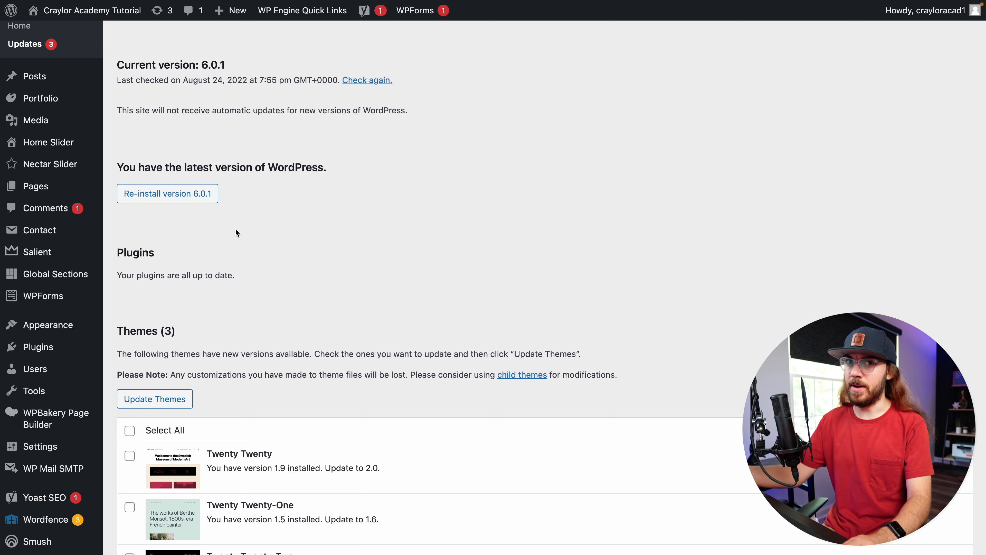
pyautogui.scroll(-3, 236, 229)
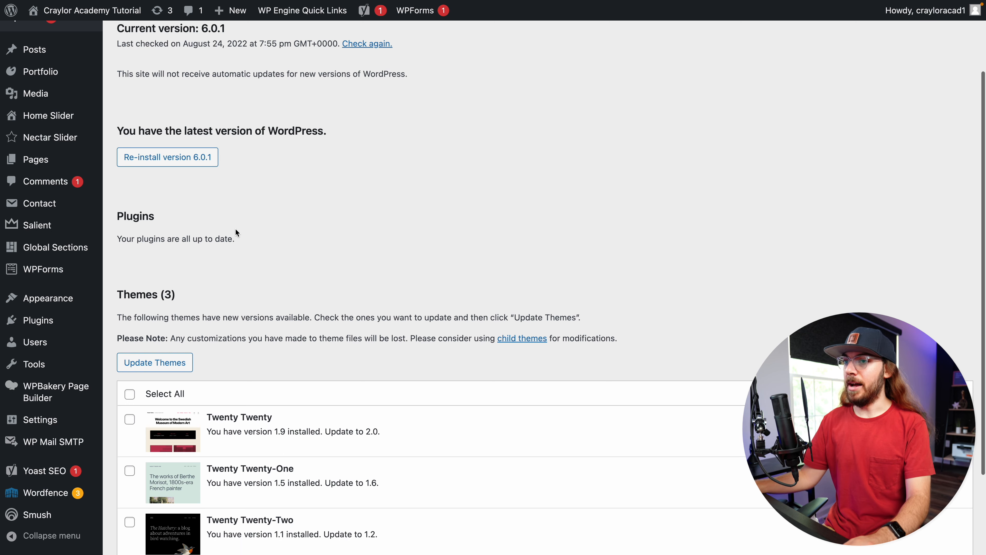
pyautogui.scroll(-1, 235, 229)
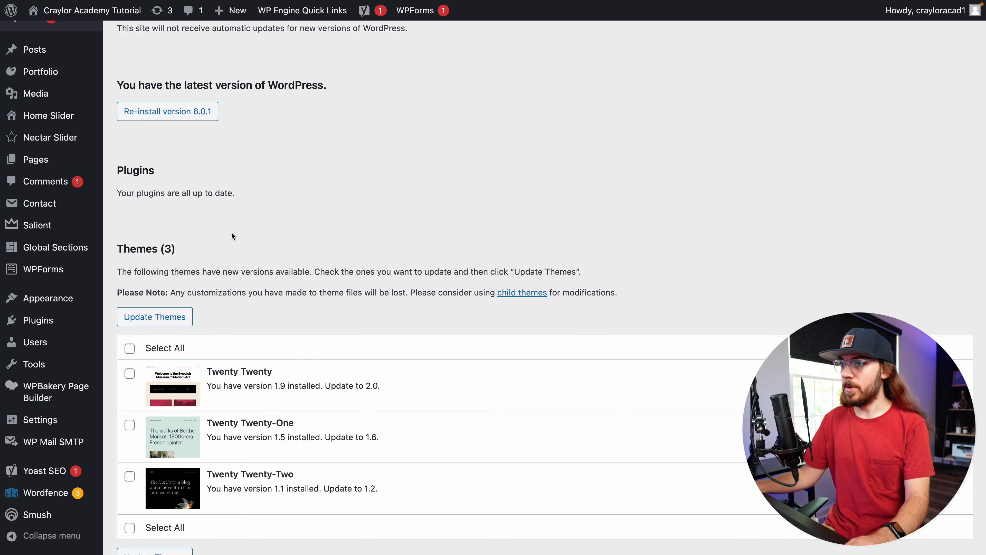
pyautogui.scroll(-3, 235, 220)
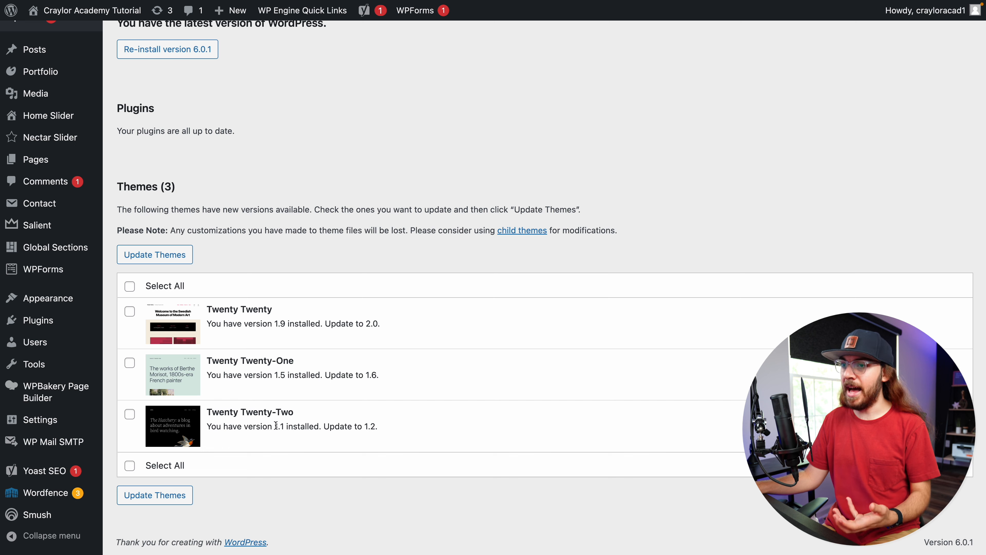
pyautogui.moveTo(89, 301)
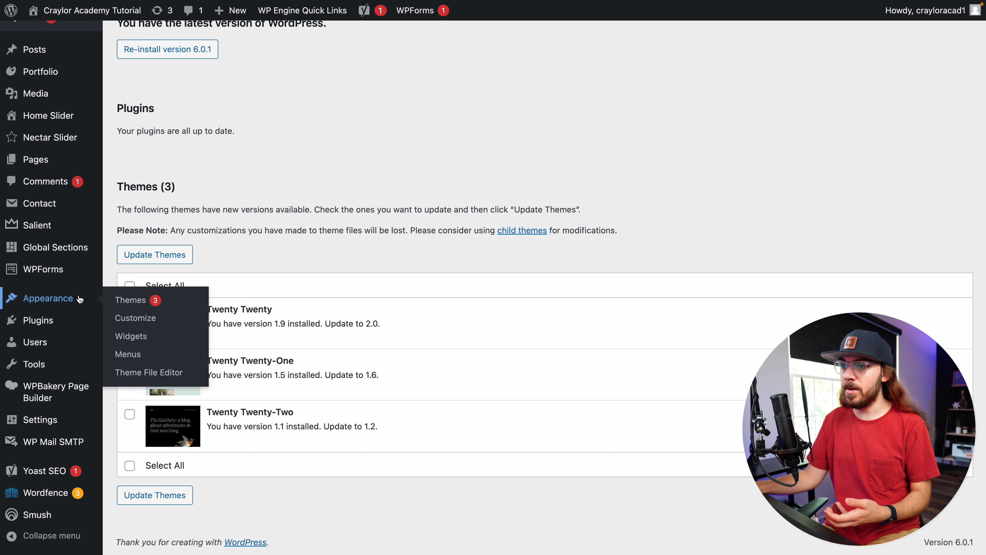
pyautogui.click(123, 307)
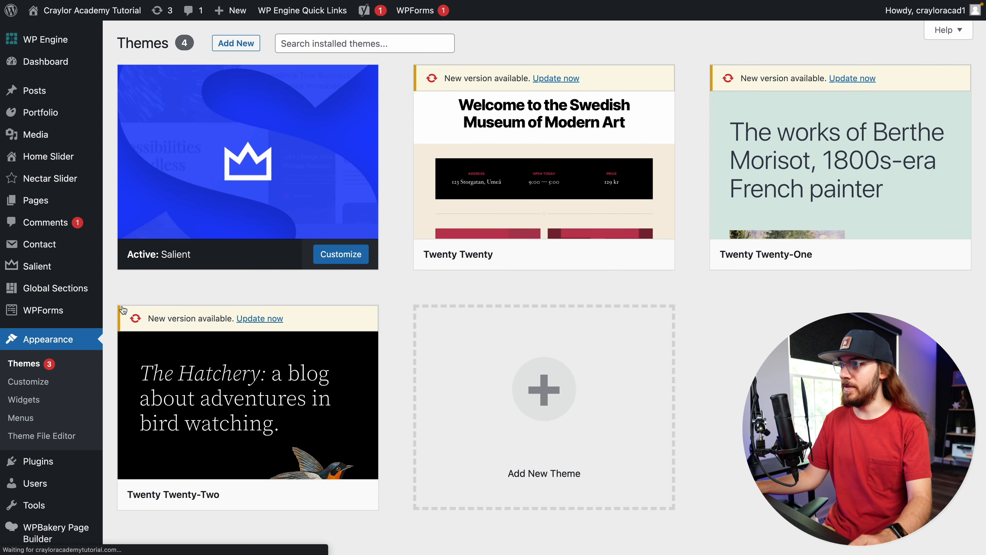
pyautogui.click(245, 41)
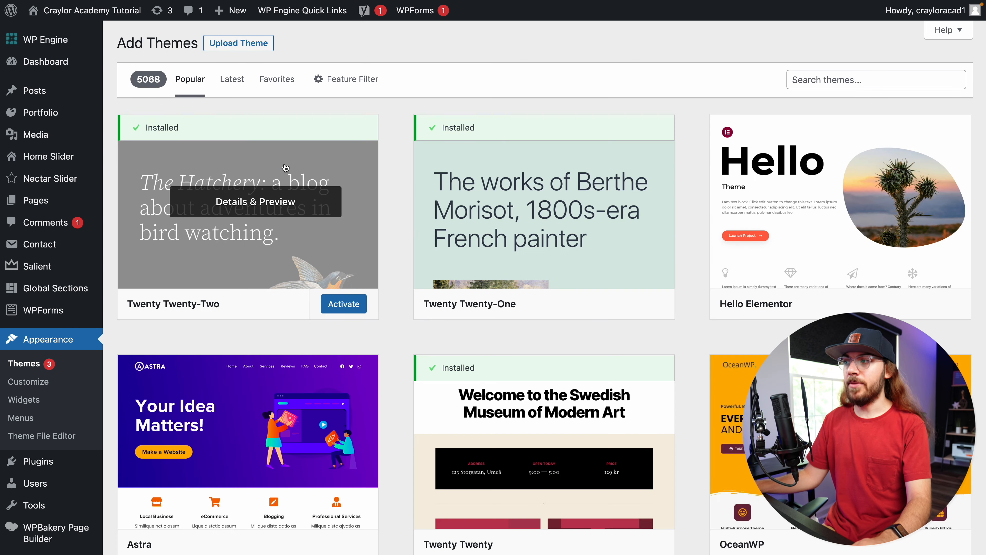
pyautogui.scroll(-7, 272, 272)
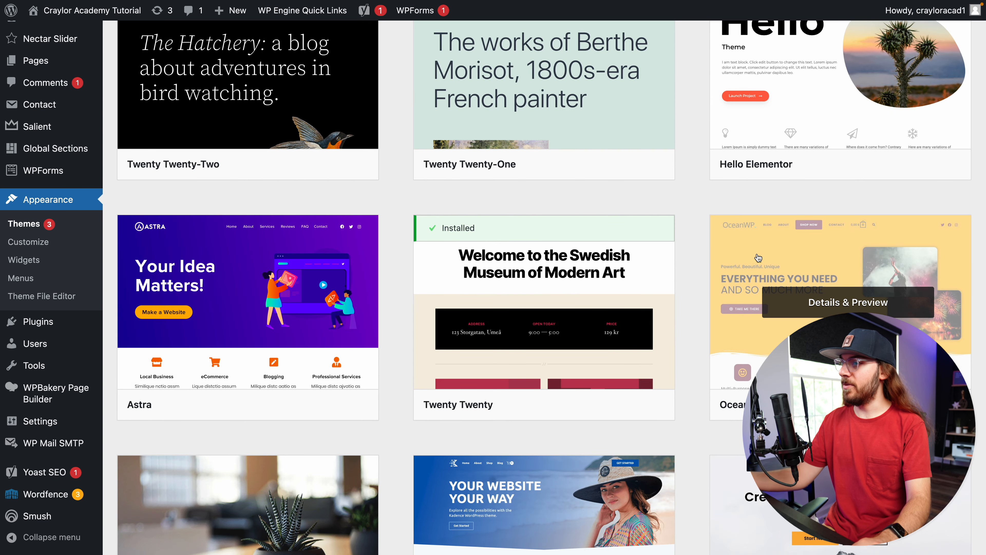
pyautogui.scroll(5, 756, 265)
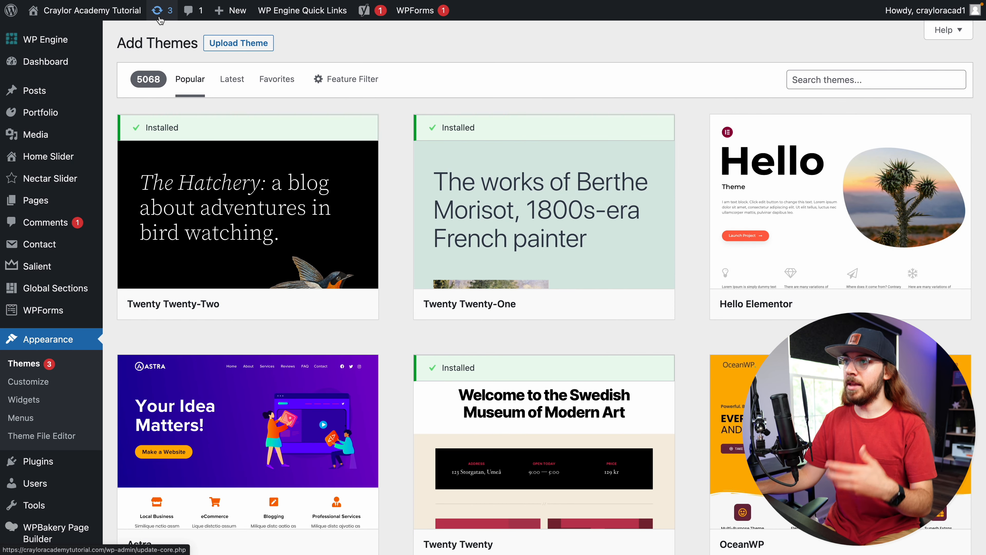
pyautogui.scroll(-2, 353, 399)
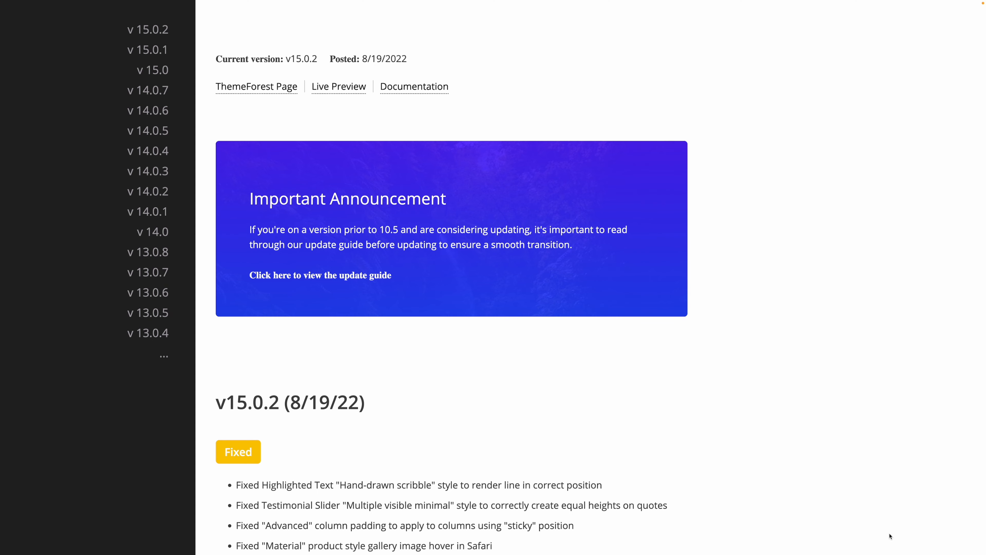
# Read through the Salient theme changelog for the latest versions
pyautogui.scroll(-5, 890, 537)
pyautogui.scroll(-5, 891, 537)
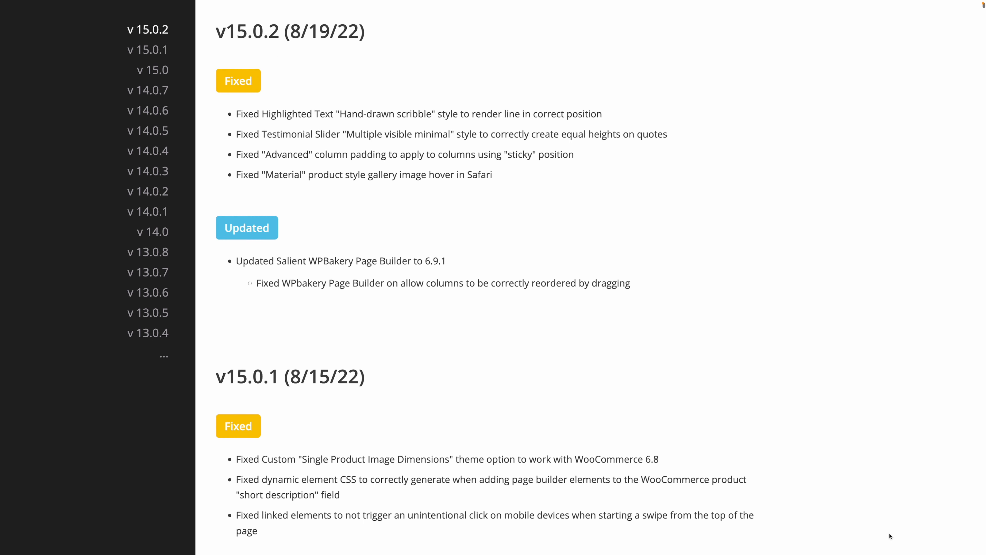
pyautogui.scroll(-6, 890, 537)
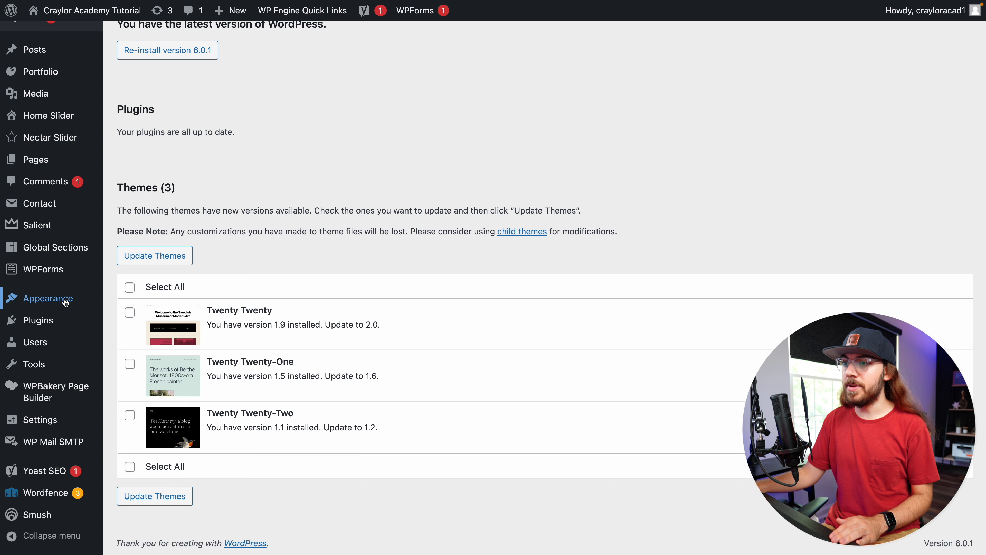
# Upload the Salient theme zip file as a new theme and replace the active Salient theme with the uploaded 15.0.2 version
pyautogui.moveTo(74, 302)
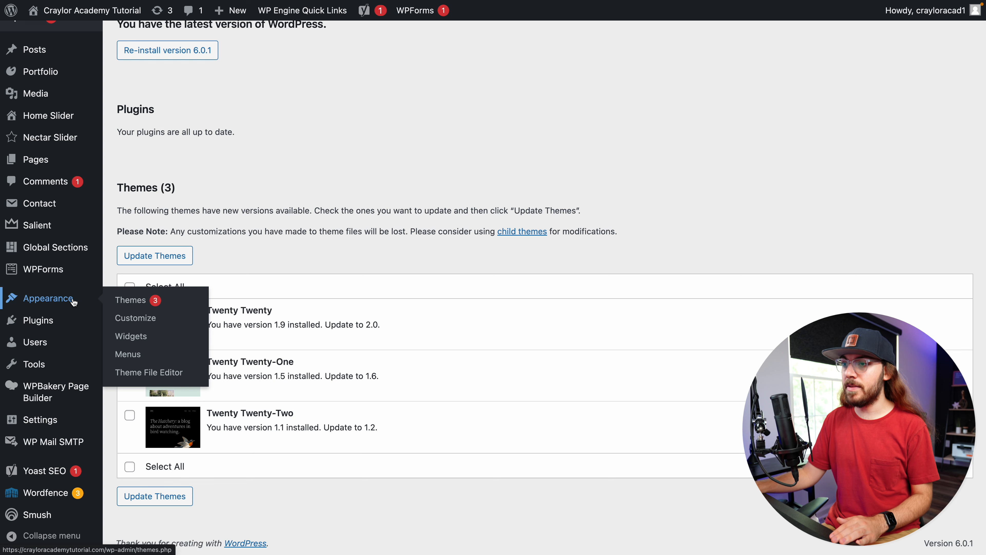
pyautogui.click(141, 300)
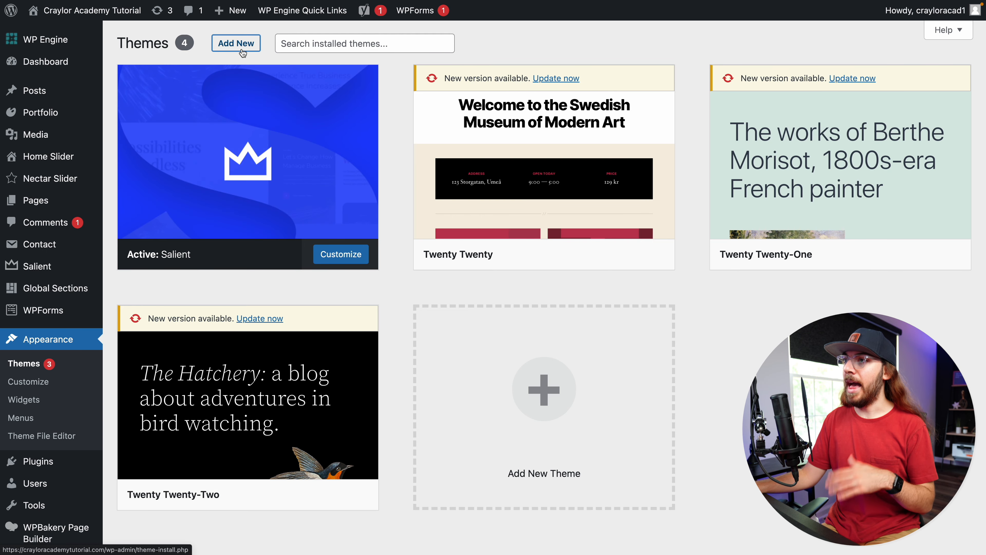
pyautogui.click(236, 43)
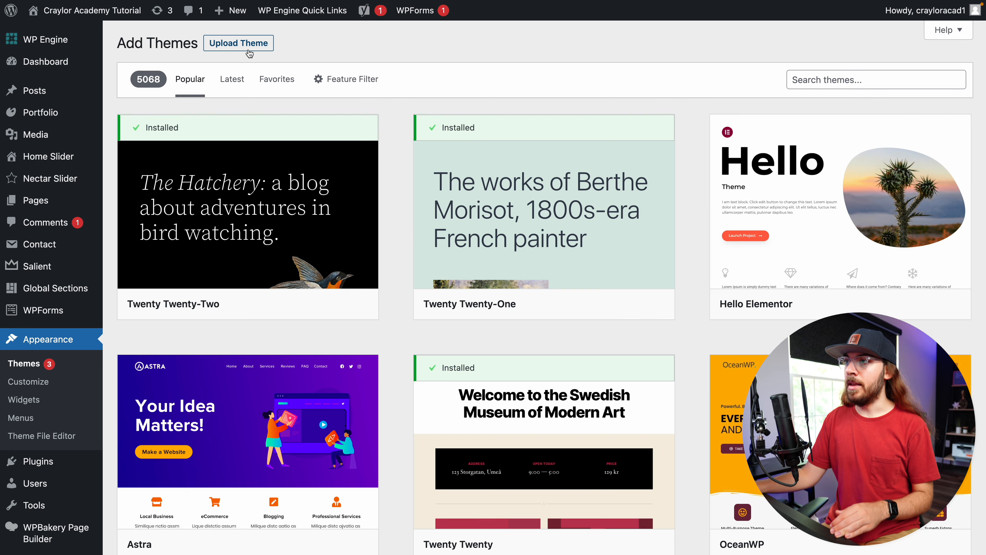
pyautogui.click(255, 51)
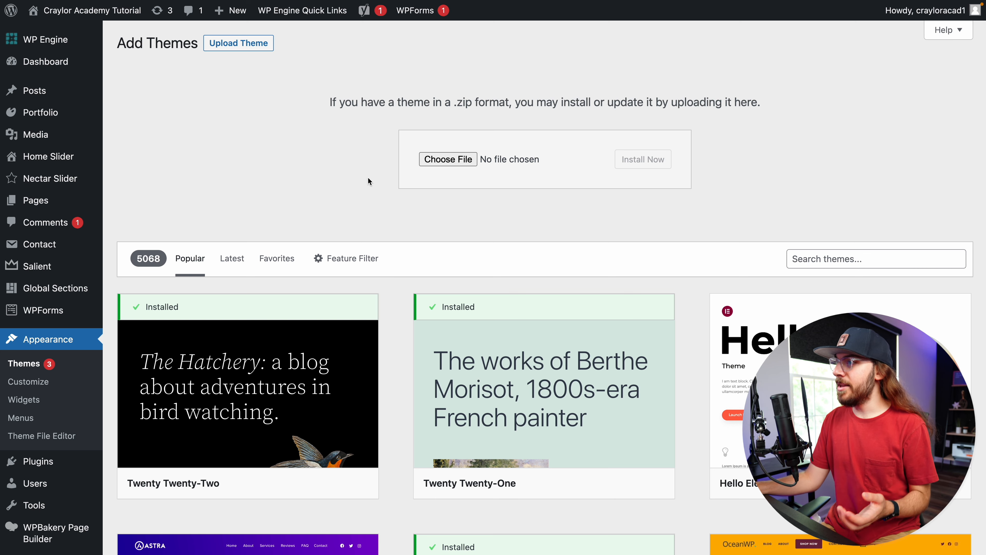
pyautogui.click(448, 159)
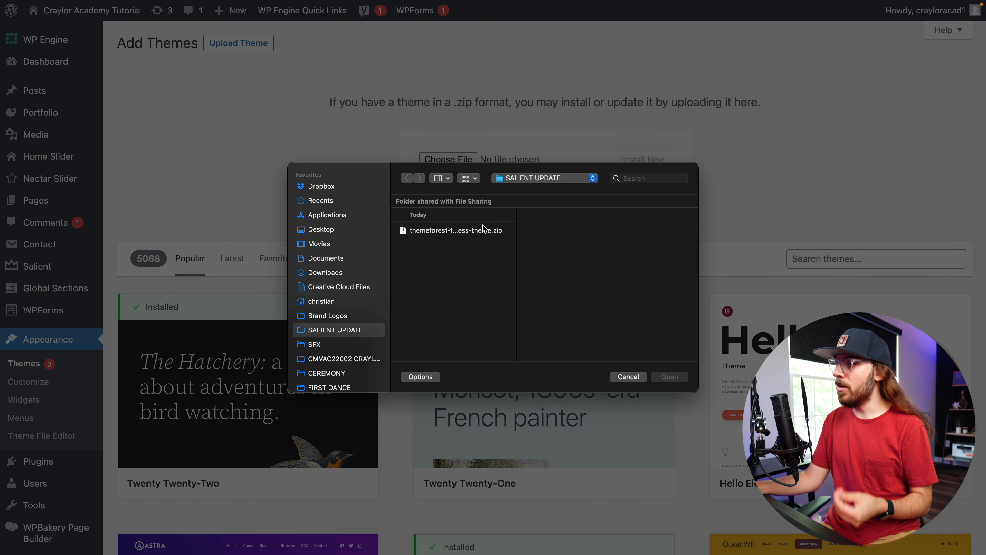
pyautogui.click(485, 230)
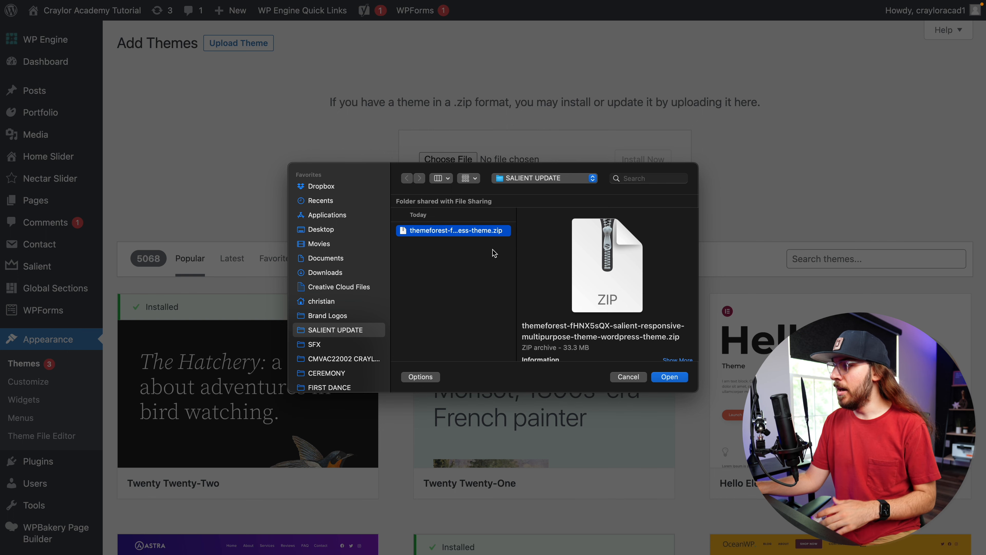
pyautogui.click(668, 382)
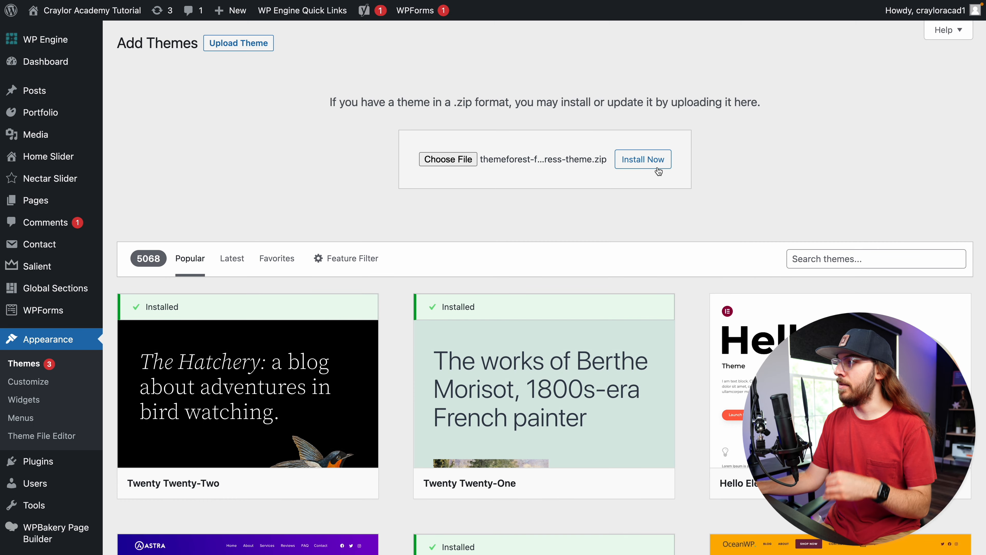
pyautogui.click(660, 170)
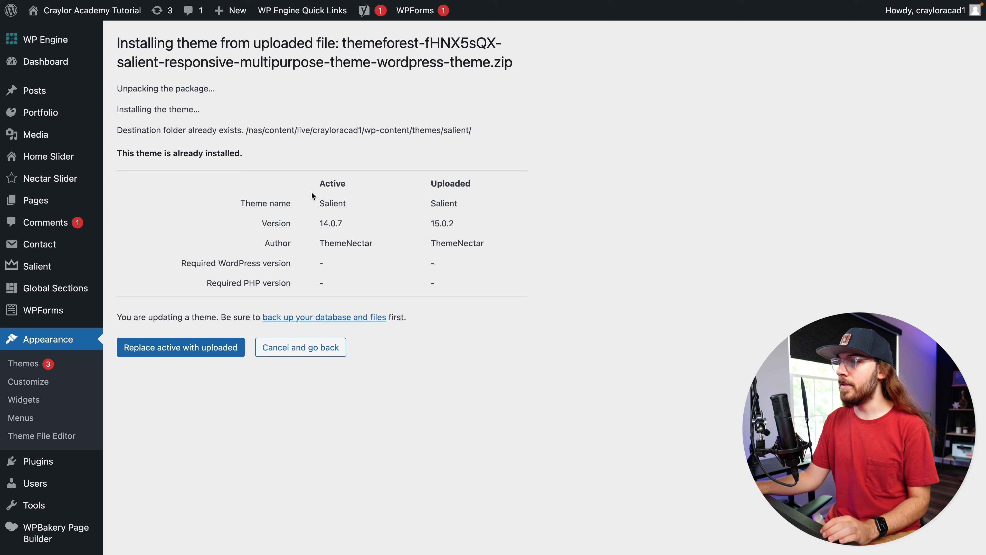
pyautogui.moveTo(319, 223); pyautogui.dragTo(345, 218)
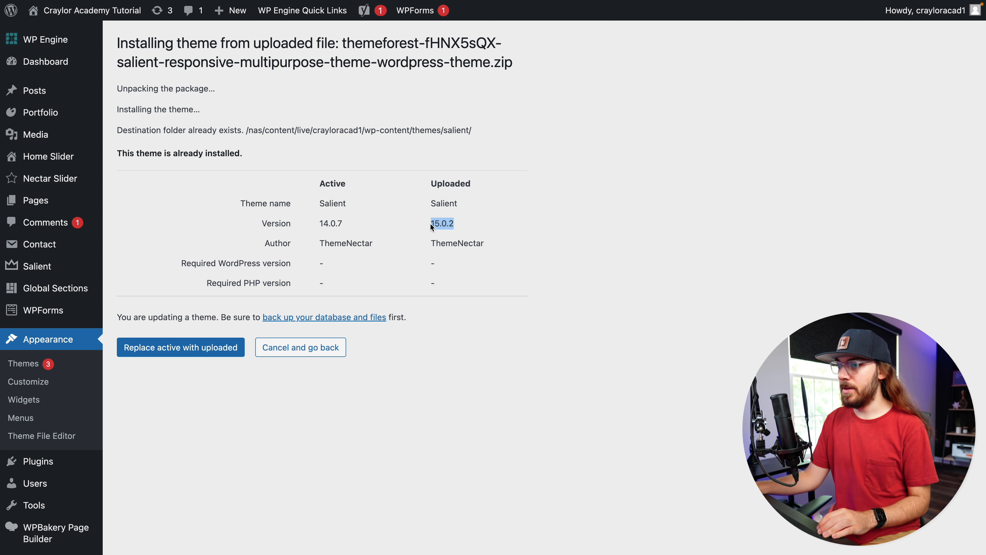
pyautogui.click(412, 244)
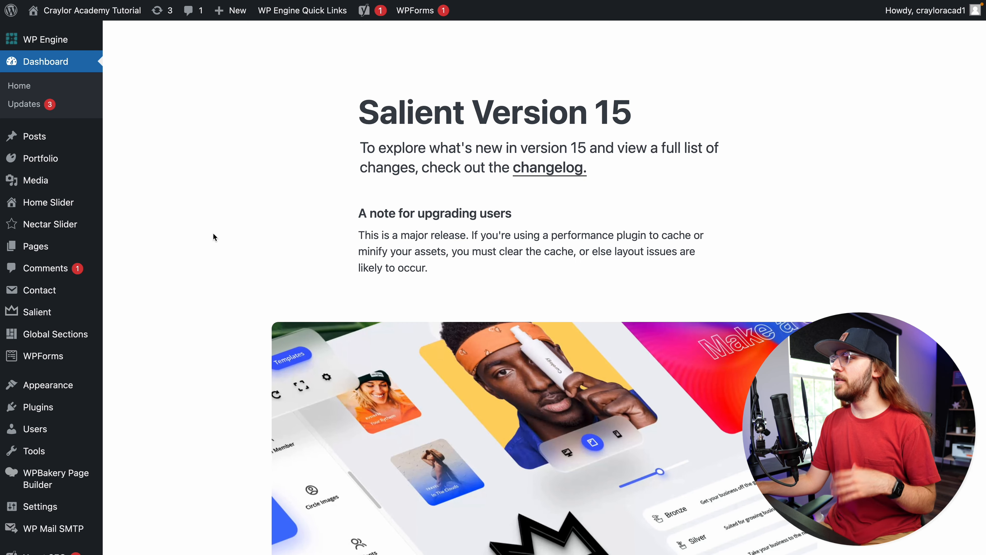
# Read through the Salient Version 15 welcome page, including its upgrade note and resource links
pyautogui.moveTo(356, 107); pyautogui.dragTo(643, 109)
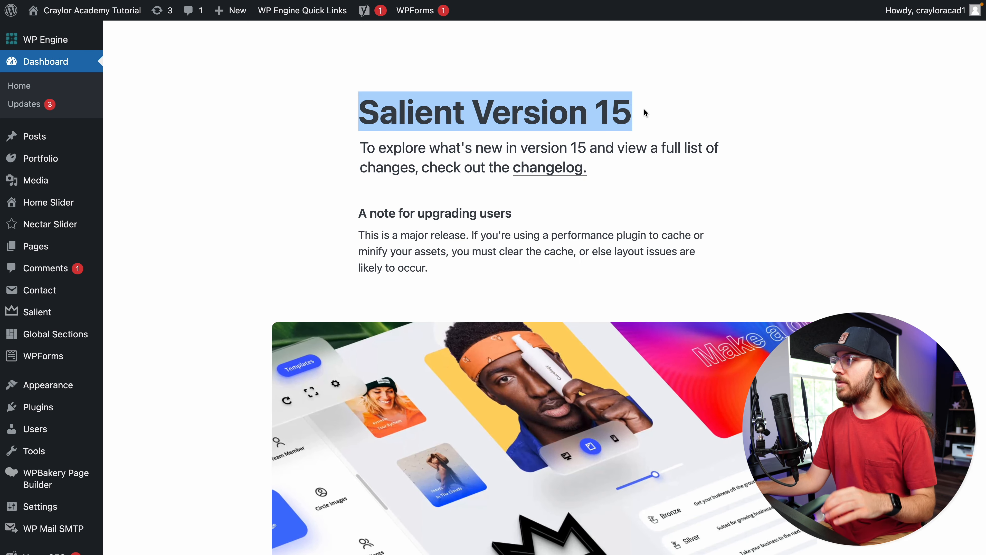
pyautogui.click(653, 170)
pyautogui.scroll(-1, 653, 170)
pyautogui.scroll(-10, 653, 172)
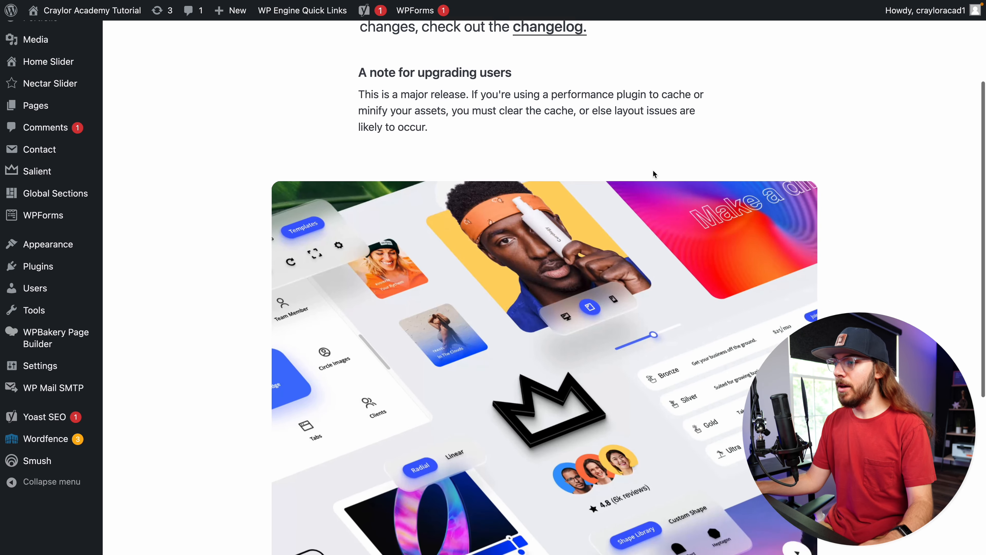
pyautogui.scroll(-1, 653, 175)
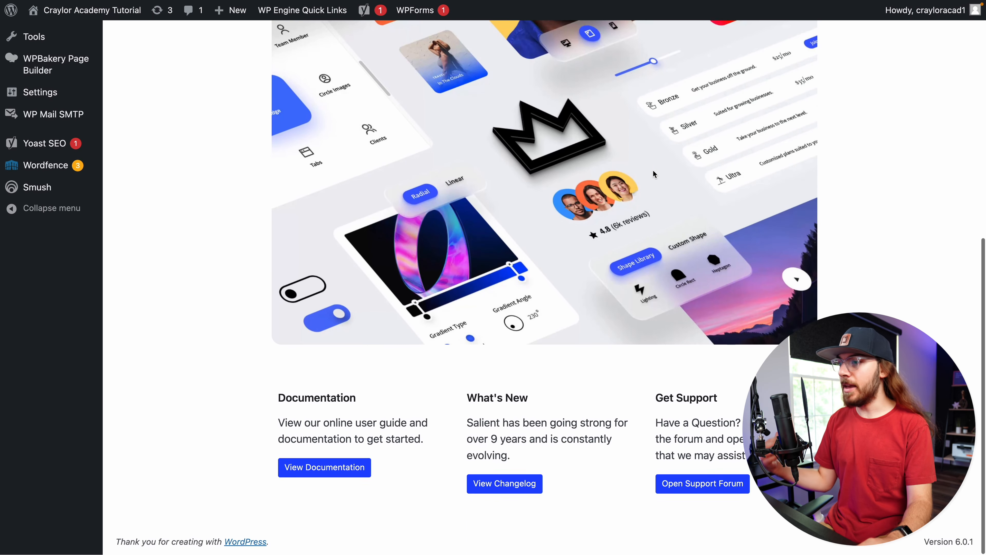
pyautogui.scroll(10, 653, 174)
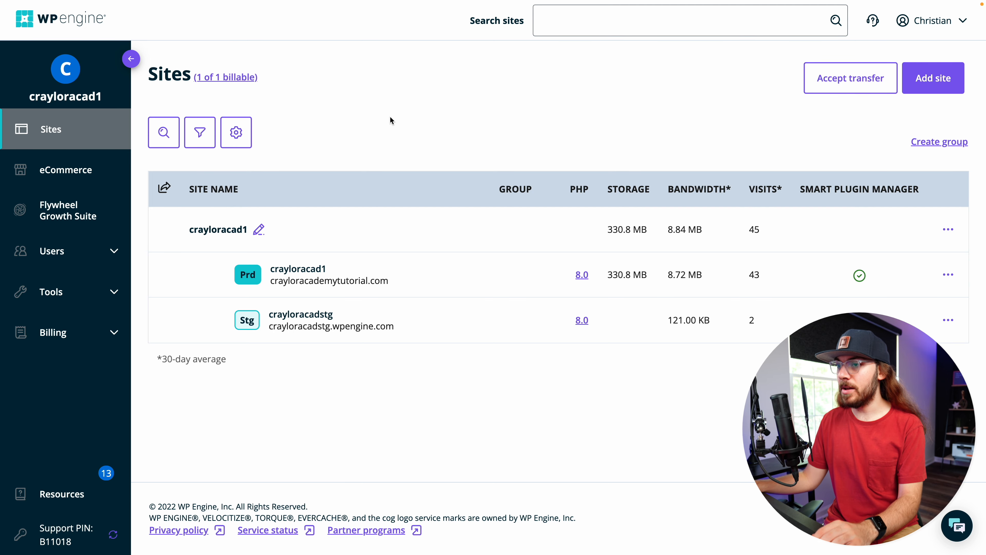
# In the WP Engine portal, open the Smart Plugin Manager for the crayloracad1 production site and review its latest update status
pyautogui.click(118, 298)
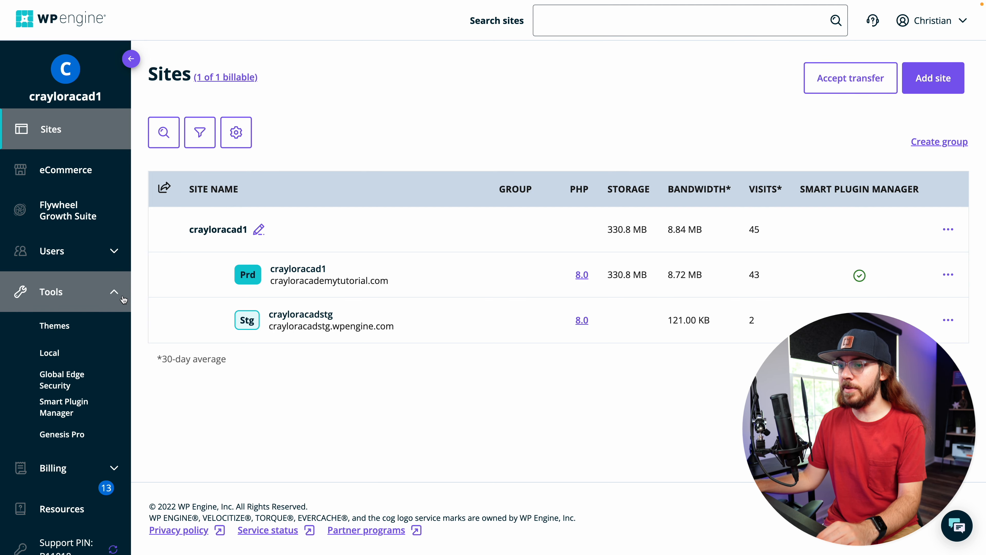
pyautogui.click(87, 418)
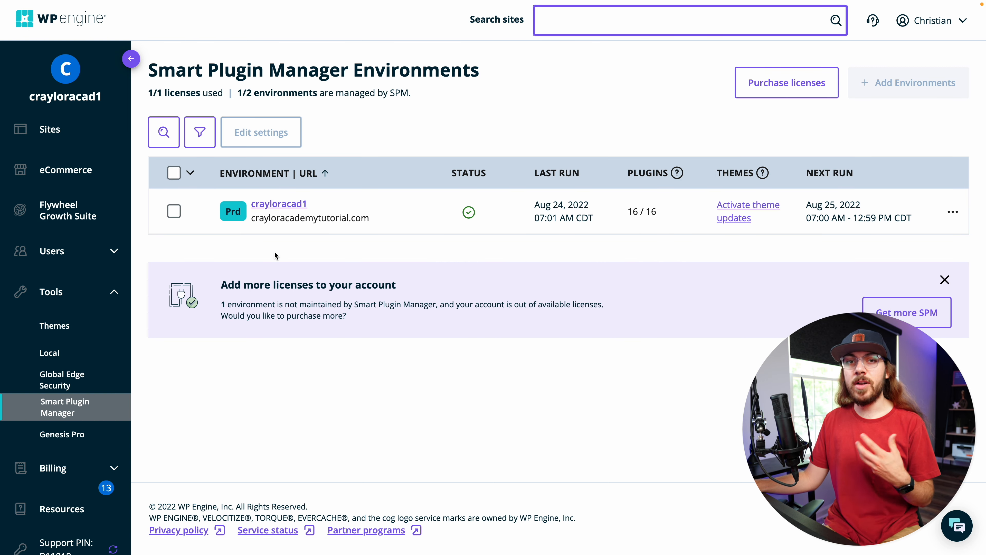
pyautogui.click(286, 211)
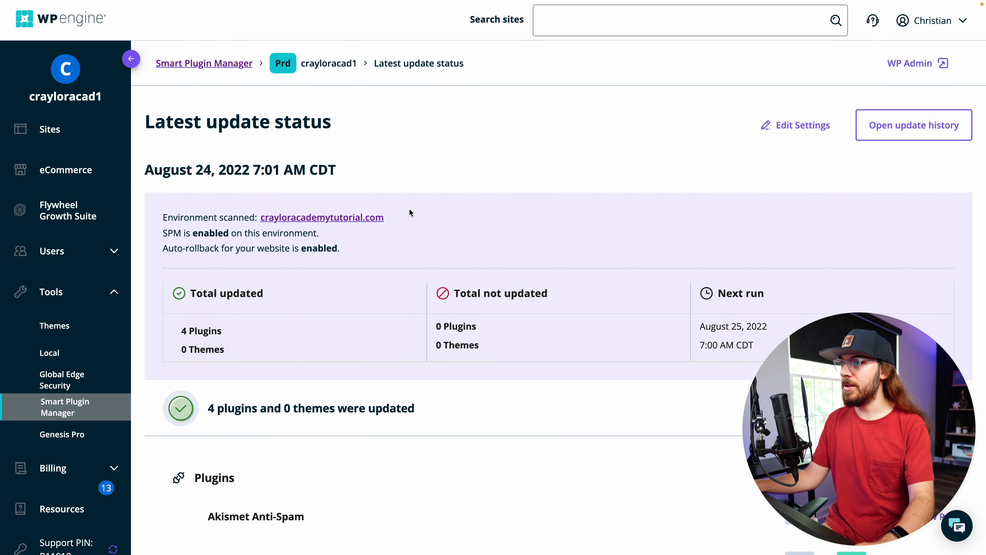
pyautogui.scroll(-2, 408, 212)
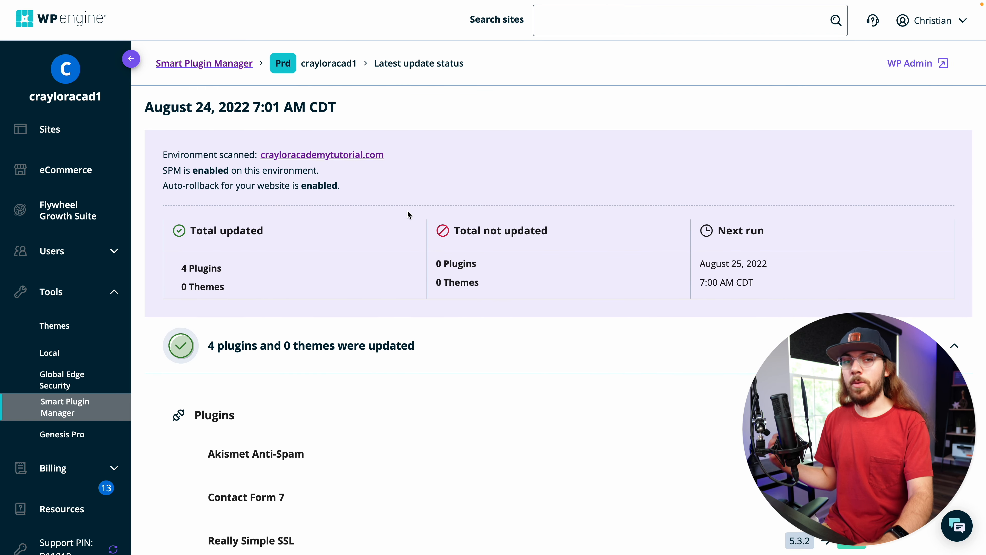
pyautogui.scroll(-1, 407, 210)
pyautogui.scroll(1, 406, 210)
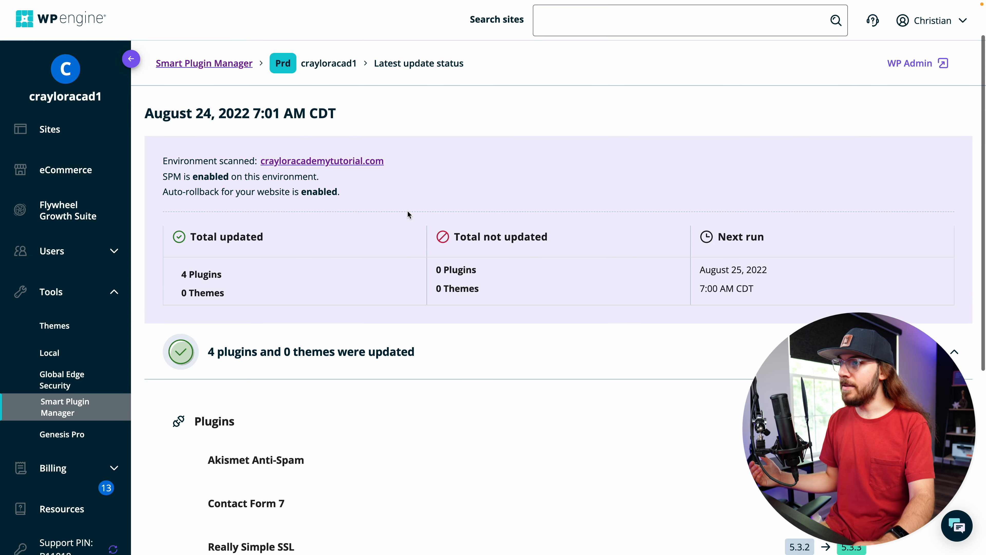
pyautogui.scroll(1, 402, 208)
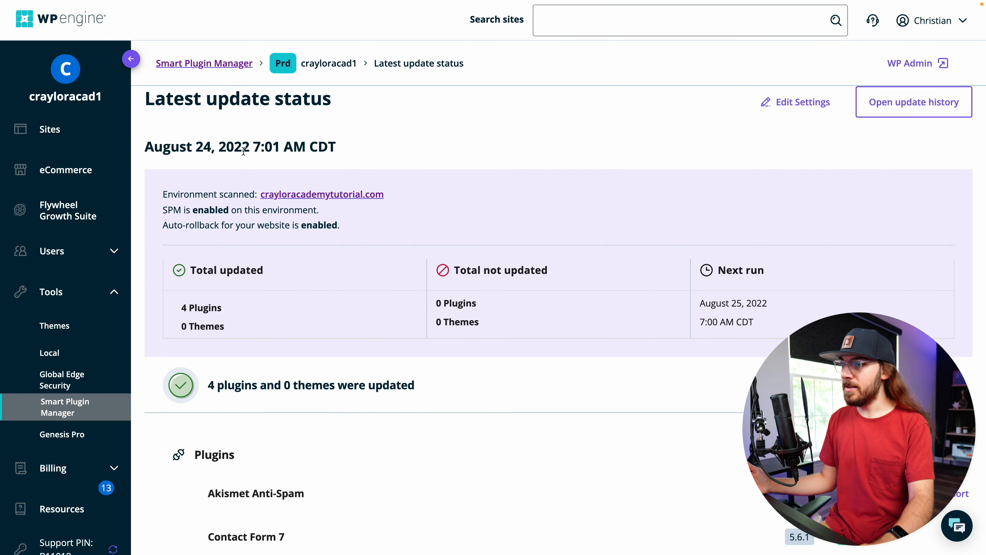
pyautogui.scroll(-3, 243, 151)
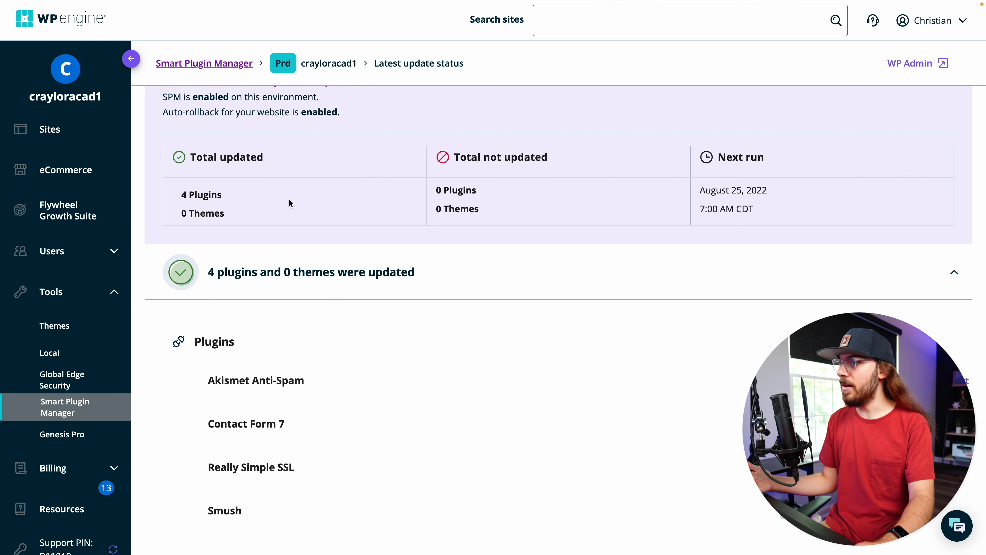
pyautogui.scroll(-4, 293, 205)
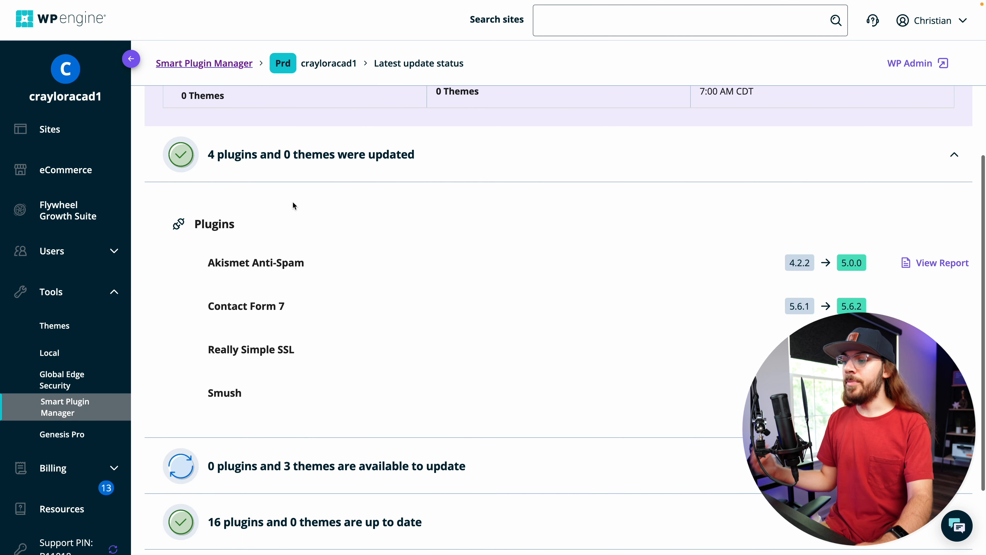